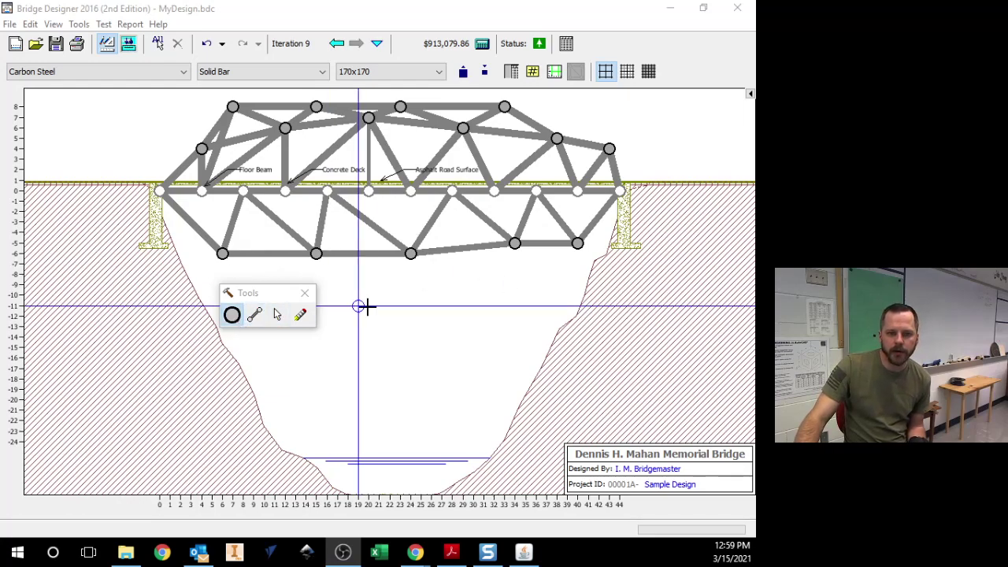
# Add four joints below the deck and connect them with new members.
pyautogui.click(358, 306)
pyautogui.click(504, 316)
pyautogui.click(451, 379)
pyautogui.click(369, 389)
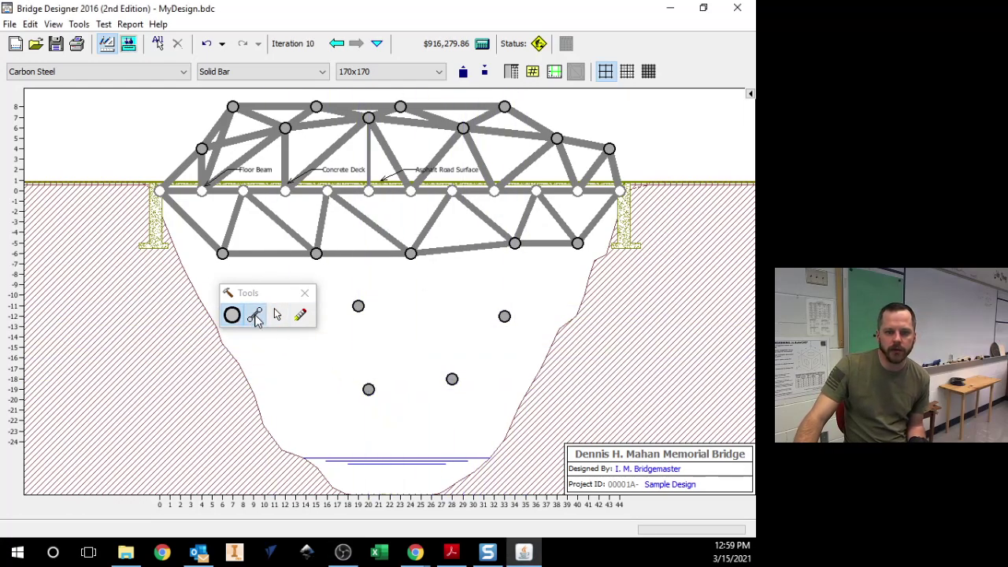
pyautogui.click(254, 314)
pyautogui.moveTo(316, 253)
pyautogui.mouseDown()
pyautogui.moveTo(359, 305)
pyautogui.moveTo(411, 253)
pyautogui.moveTo(504, 316)
pyautogui.moveTo(452, 379)
pyautogui.moveTo(368, 389)
pyautogui.moveTo(358, 306)
pyautogui.mouseUp()
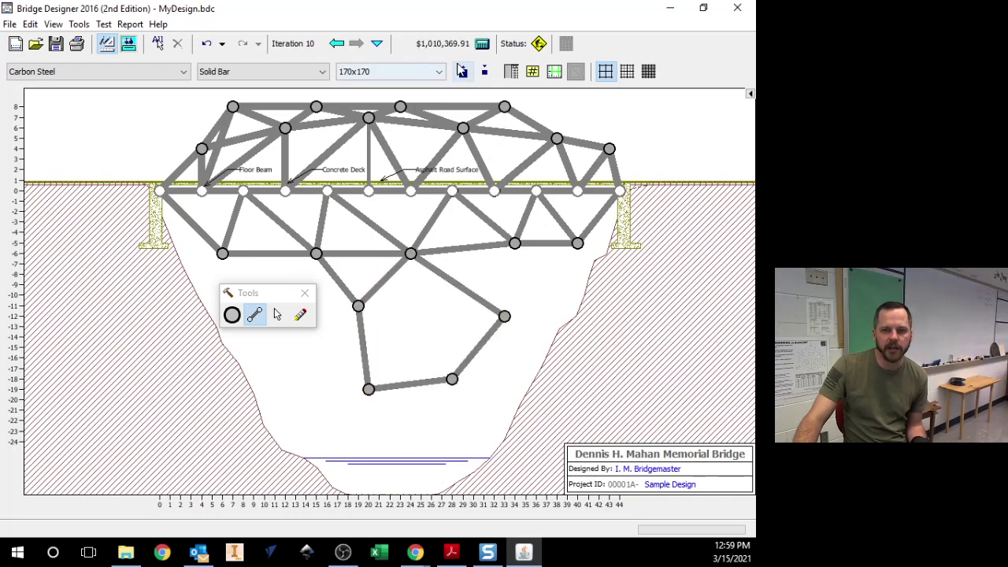
# Run the load test, view the instability examples and close the unstable-model warning.
pyautogui.click(129, 44)
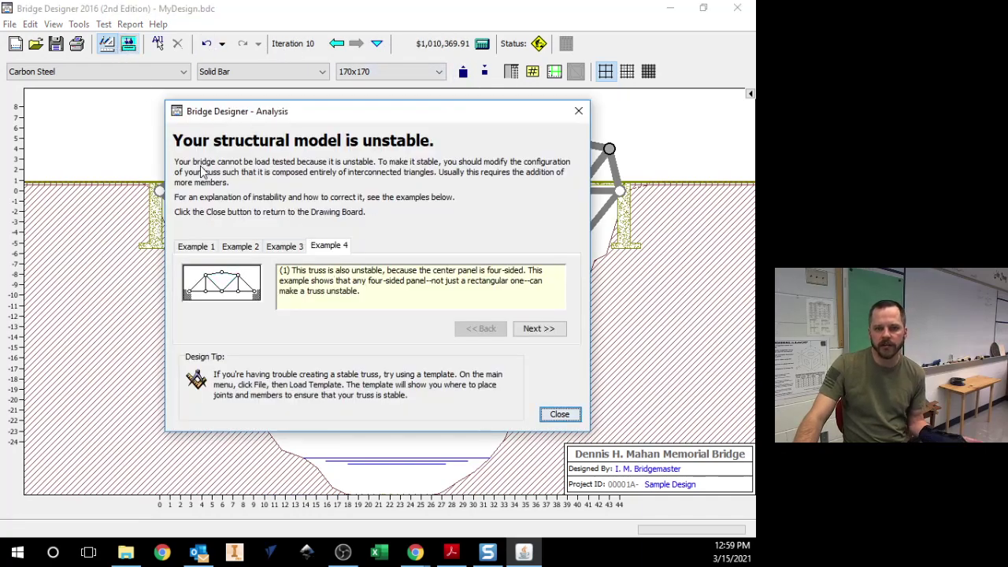
pyautogui.click(212, 249)
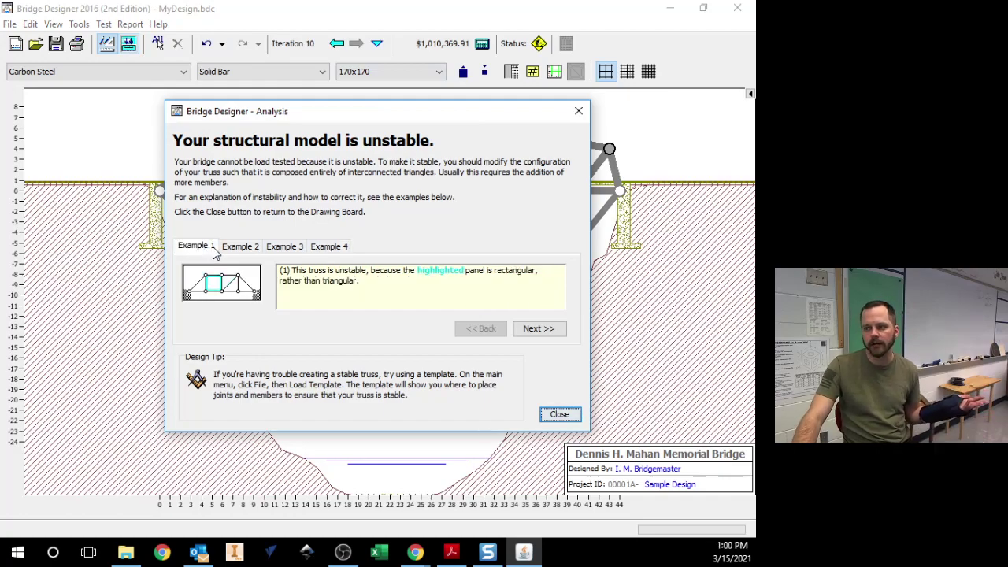
pyautogui.click(236, 246)
pyautogui.click(560, 415)
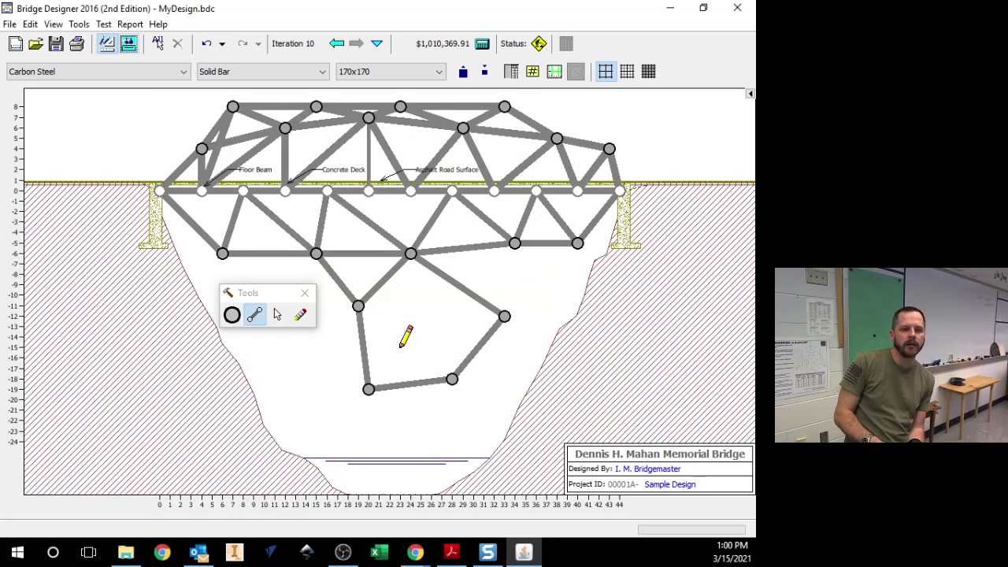
# Discard the old design unsaved and create a new one with all default wizard settings.
pyautogui.click(15, 45)
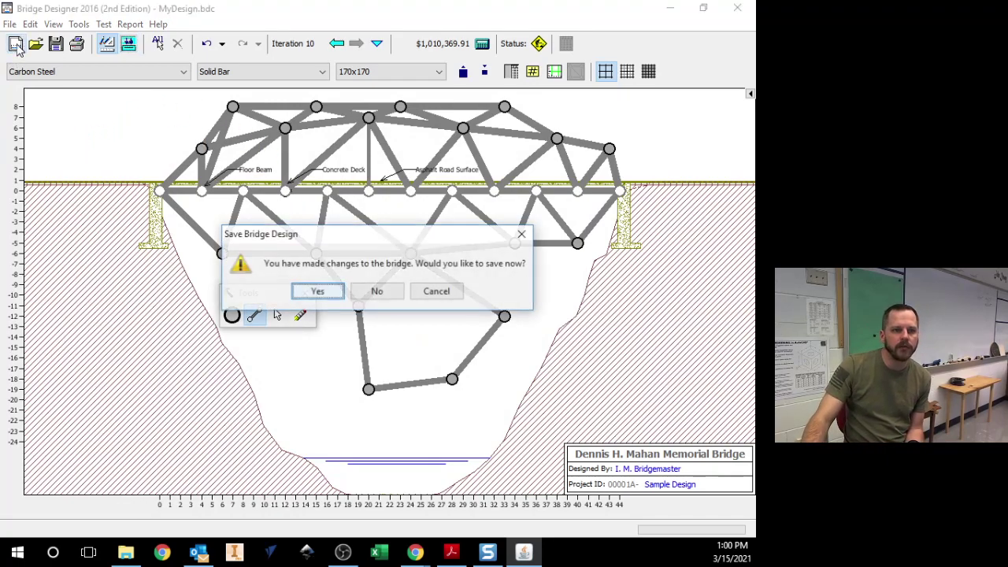
pyautogui.click(386, 294)
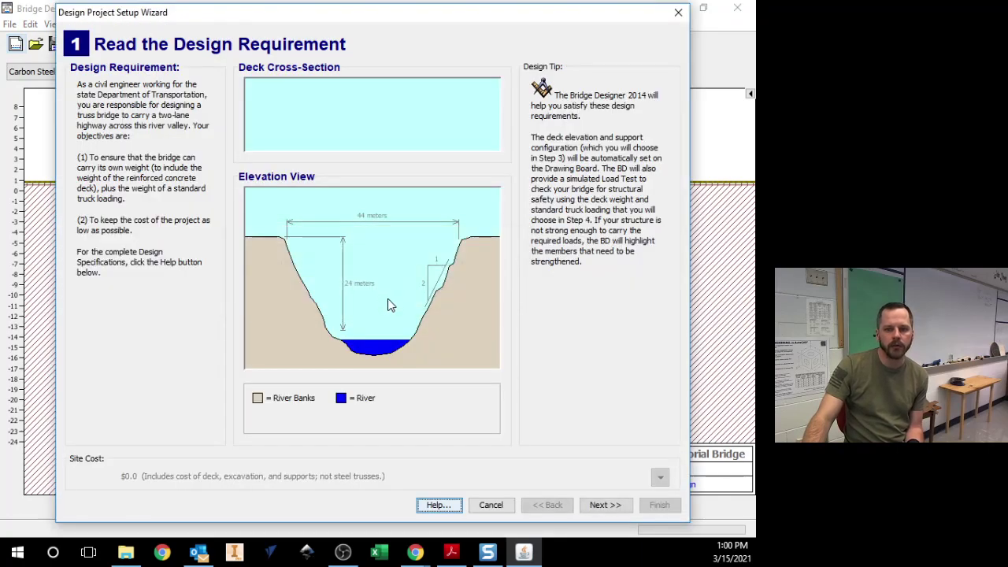
pyautogui.click(608, 507)
pyautogui.click(608, 508)
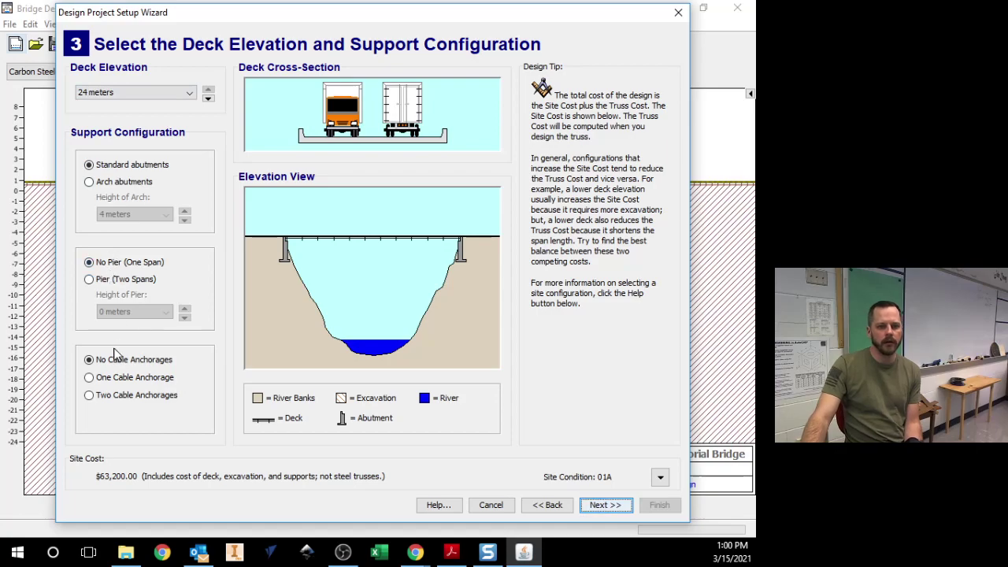
pyautogui.click(612, 508)
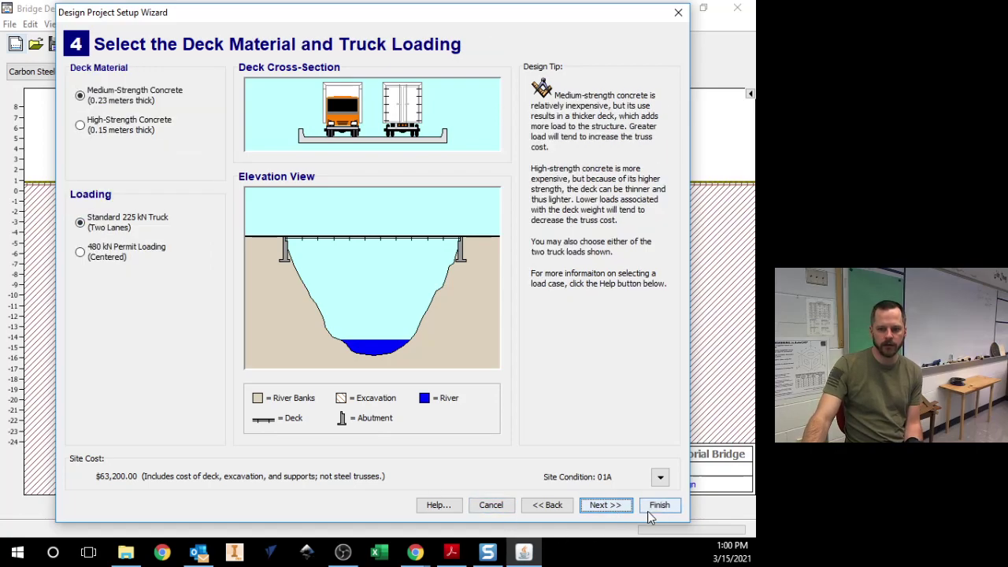
pyautogui.click(649, 508)
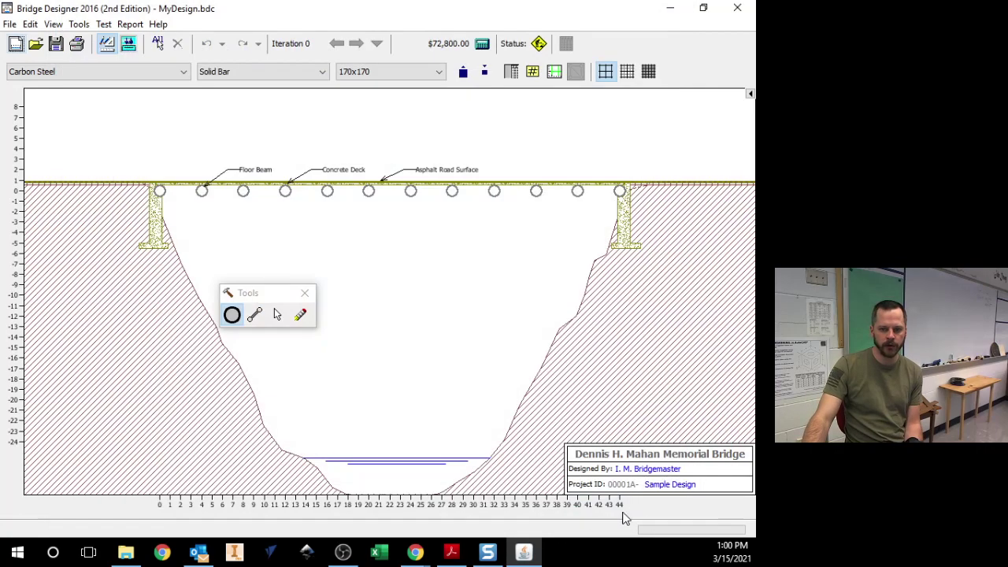
# Preview the Howe and Warren templates, then load Through Truss - Pratt.
pyautogui.click(8, 24)
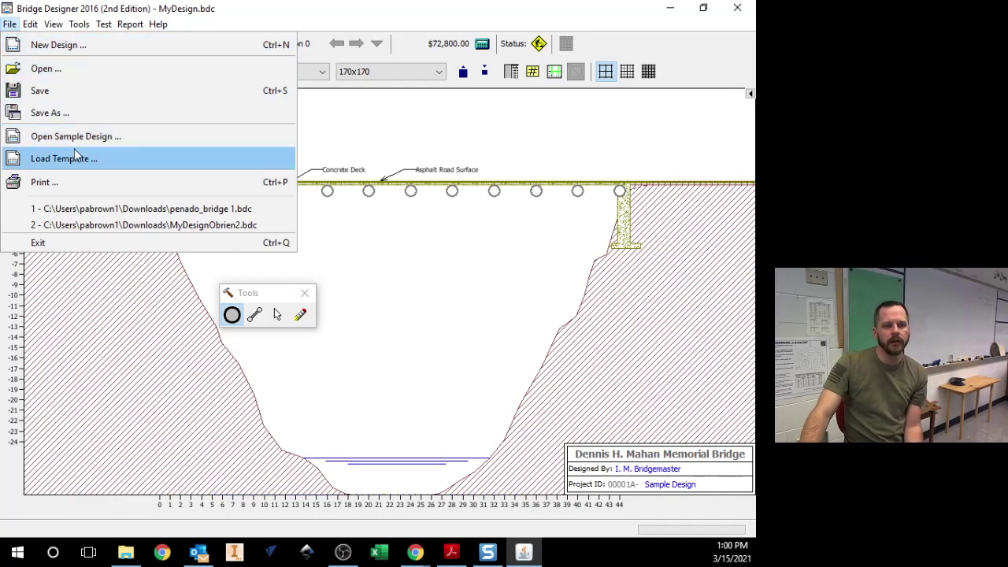
pyautogui.click(43, 158)
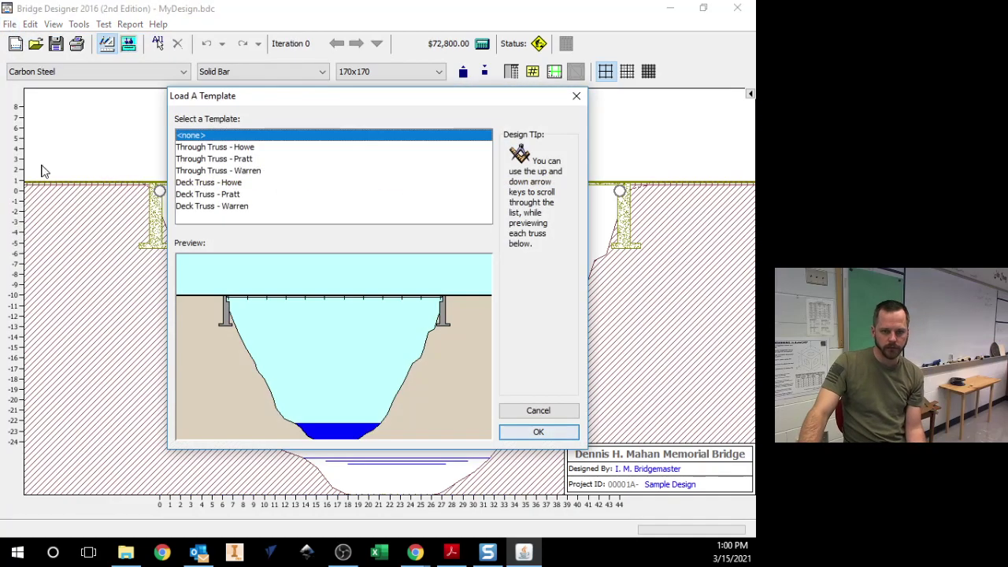
pyautogui.click(236, 147)
pyautogui.click(238, 161)
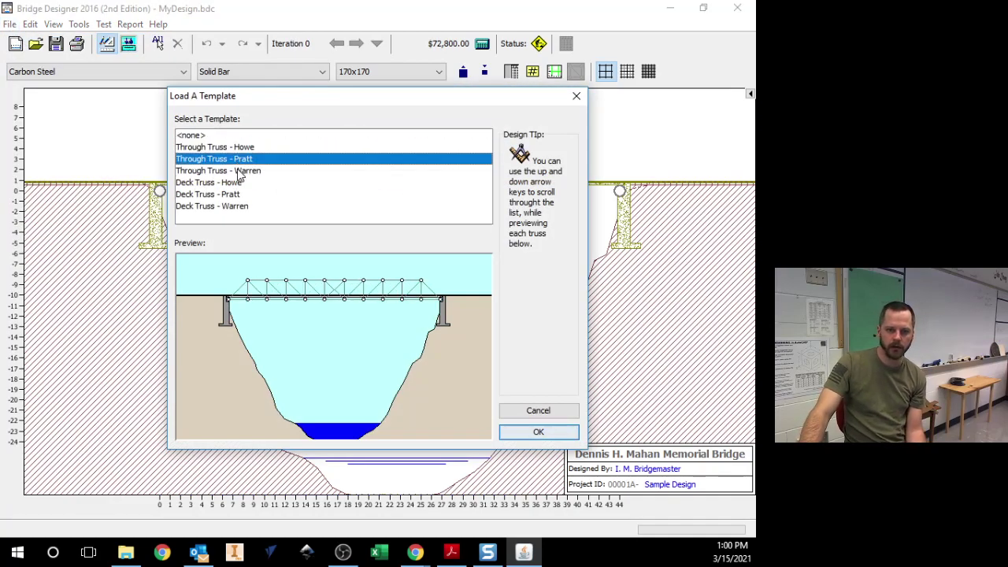
pyautogui.click(235, 172)
pyautogui.press('Down')
pyautogui.press('Down')
pyautogui.press('Down')
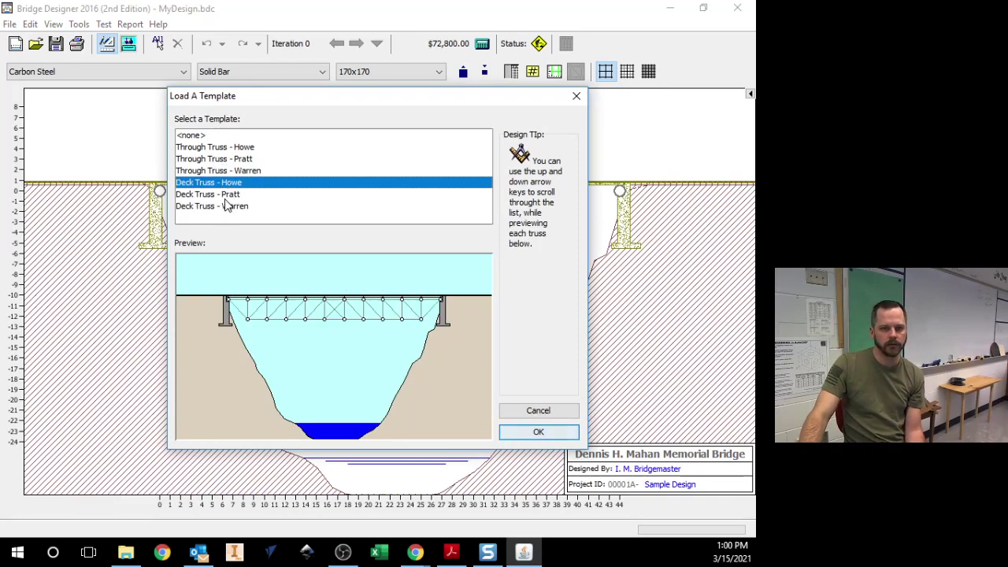
pyautogui.press('Up')
pyautogui.press('Up')
pyautogui.press('Up')
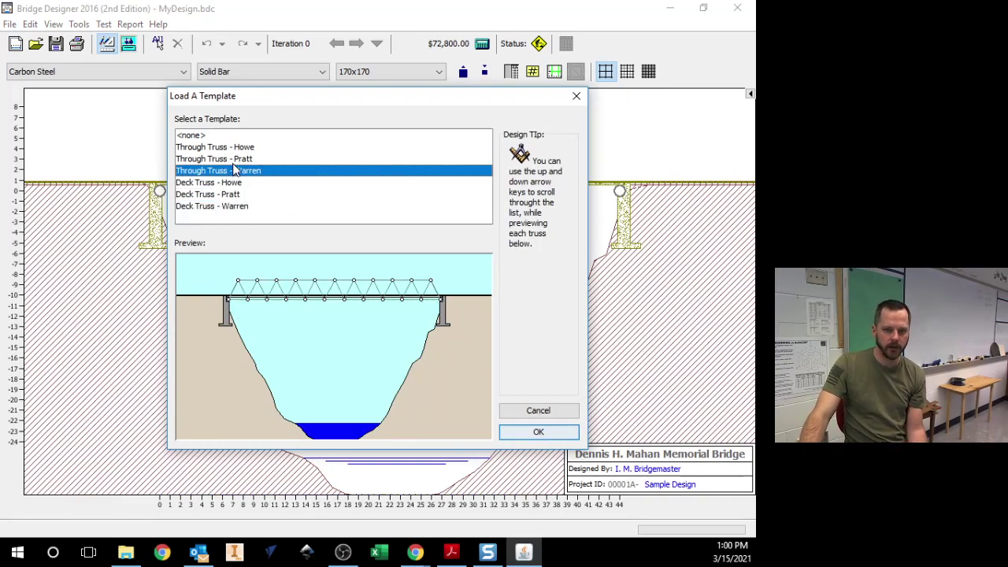
pyautogui.press('Up')
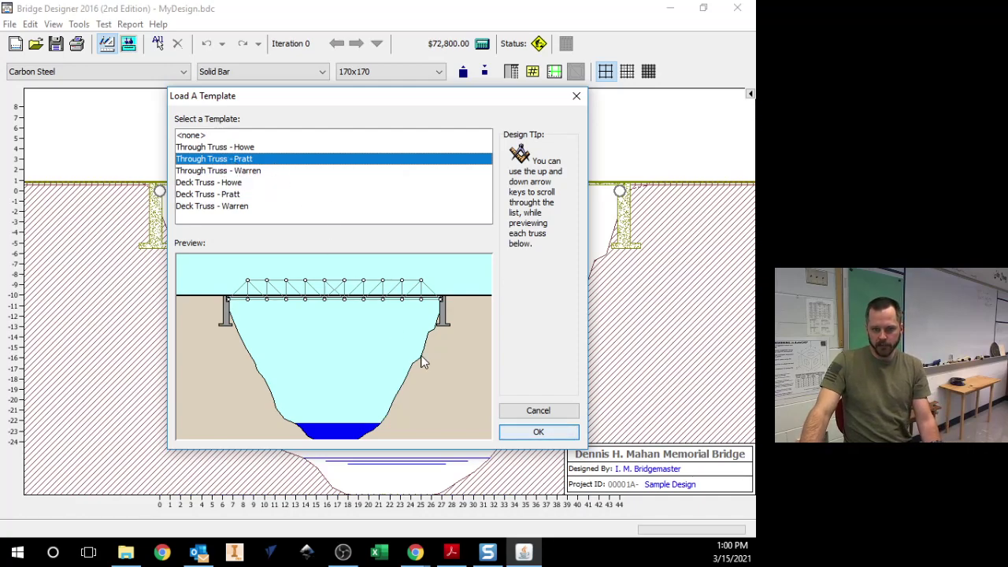
pyautogui.click(538, 432)
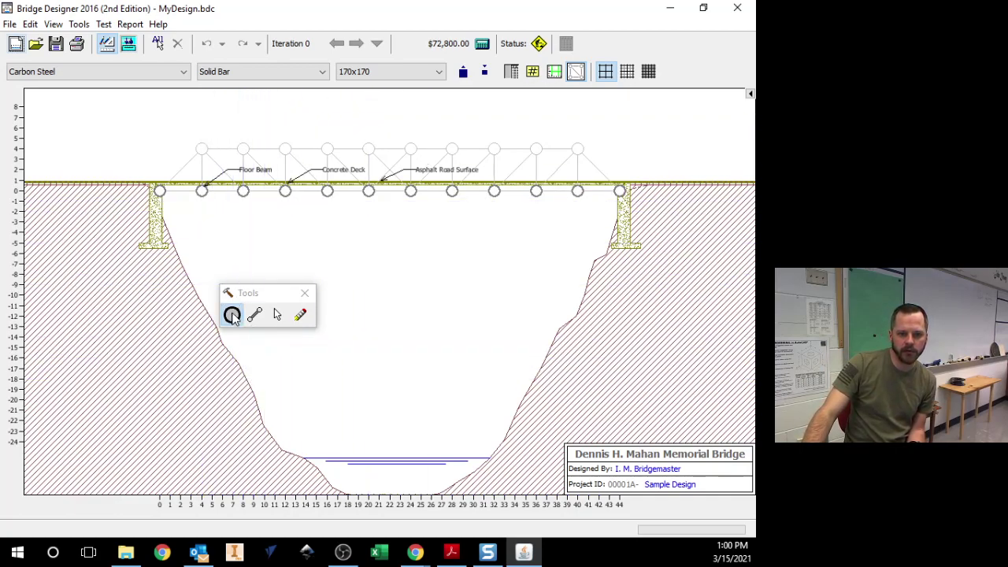
# Place ten top-chord joints along the Pratt template's upper line.
pyautogui.click(202, 149)
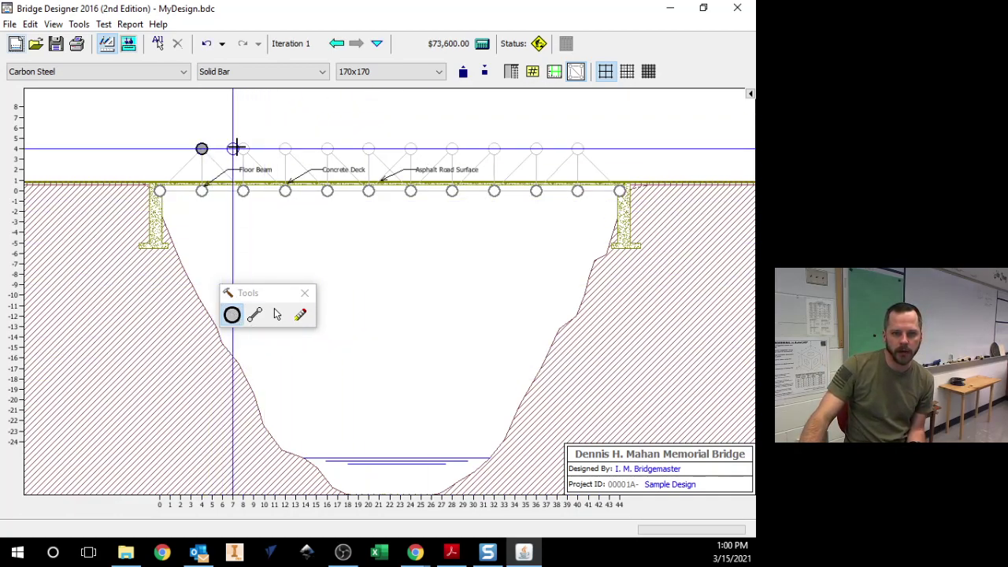
pyautogui.click(243, 149)
pyautogui.click(285, 149)
pyautogui.click(327, 148)
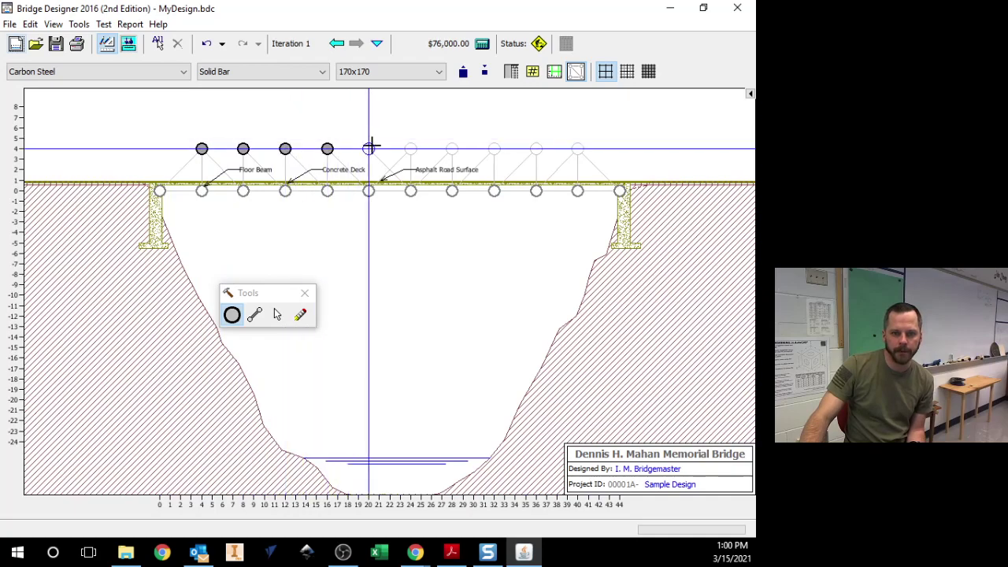
pyautogui.click(369, 148)
pyautogui.click(410, 128)
pyautogui.click(452, 127)
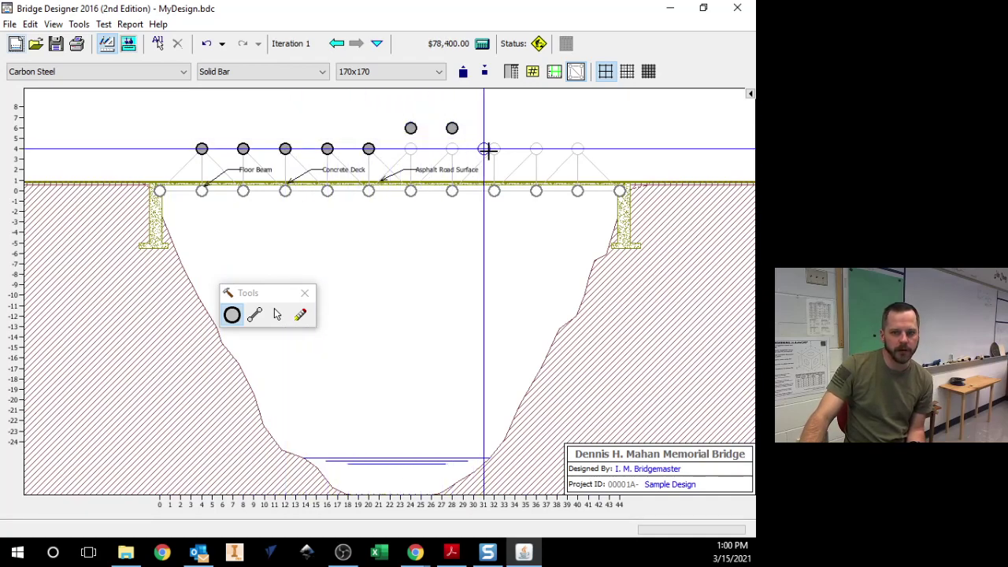
pyautogui.click(493, 138)
pyautogui.click(547, 138)
pyautogui.click(589, 128)
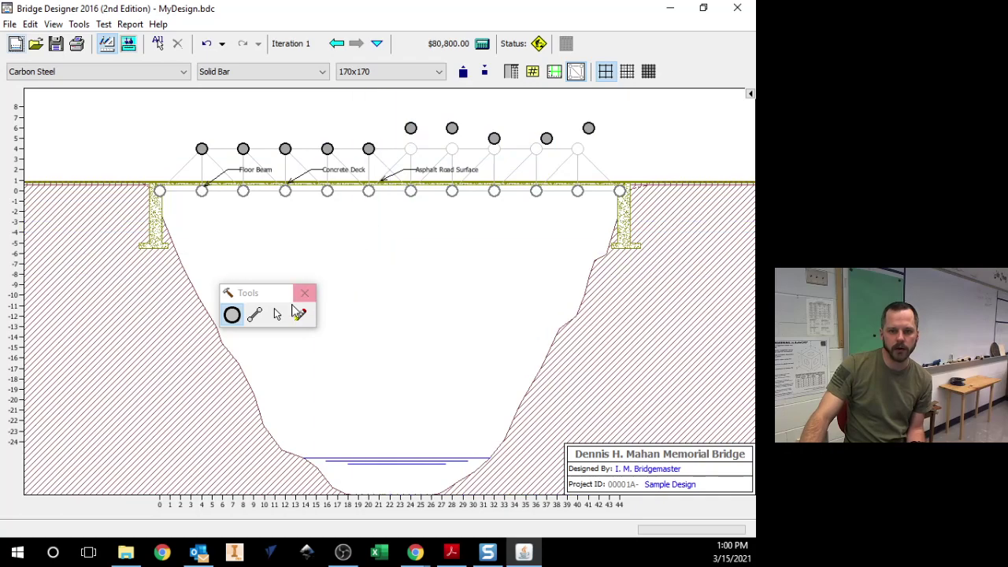
# Drag the two raised right-hand joints down onto the 4 m top-chord line.
pyautogui.click(278, 315)
pyautogui.moveTo(411, 128); pyautogui.dragTo(537, 149)
pyautogui.moveTo(589, 129); pyautogui.dragTo(579, 149)
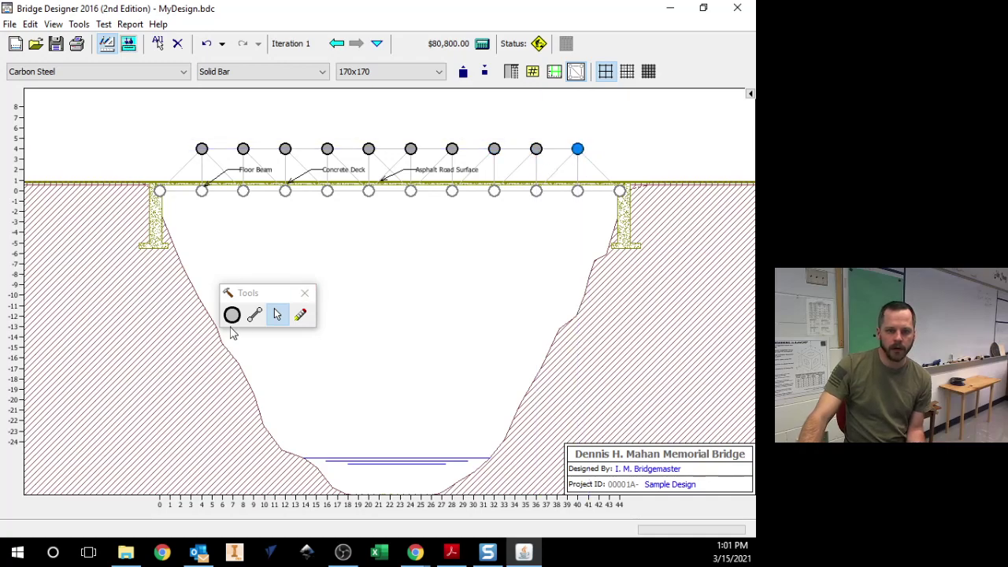
# Draw the left end post, the full bottom chord, and the left and mid-span panel members.
pyautogui.click(256, 314)
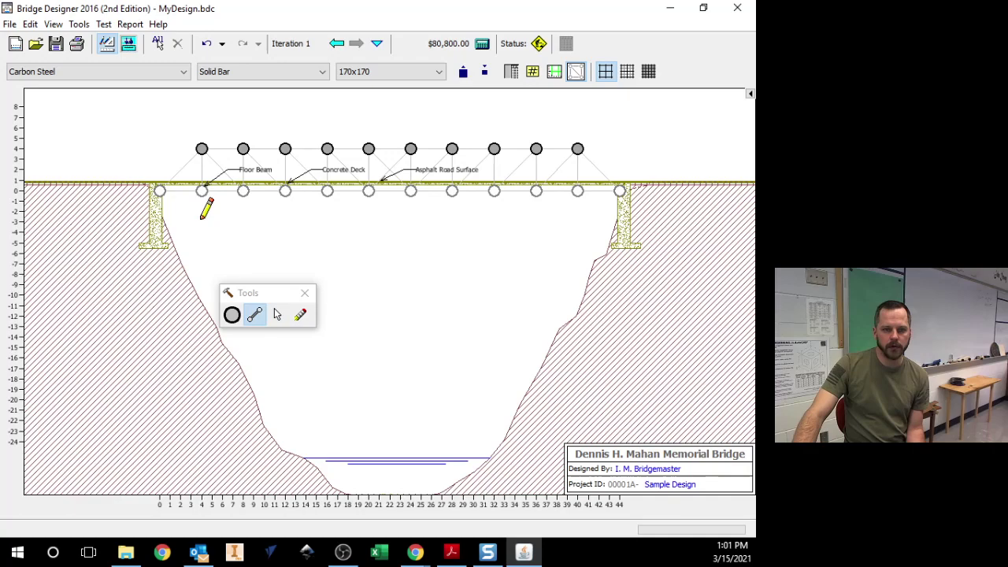
pyautogui.moveTo(160, 191); pyautogui.dragTo(201, 149)
pyautogui.moveTo(203, 190)
pyautogui.mouseDown()
pyautogui.moveTo(201, 148)
pyautogui.moveTo(242, 191)
pyautogui.mouseUp()
pyautogui.moveTo(243, 149); pyautogui.dragTo(202, 149)
pyautogui.moveTo(160, 191)
pyautogui.mouseDown()
pyautogui.moveTo(618, 182)
pyautogui.moveTo(625, 197)
pyautogui.moveTo(620, 191)
pyautogui.mouseUp()
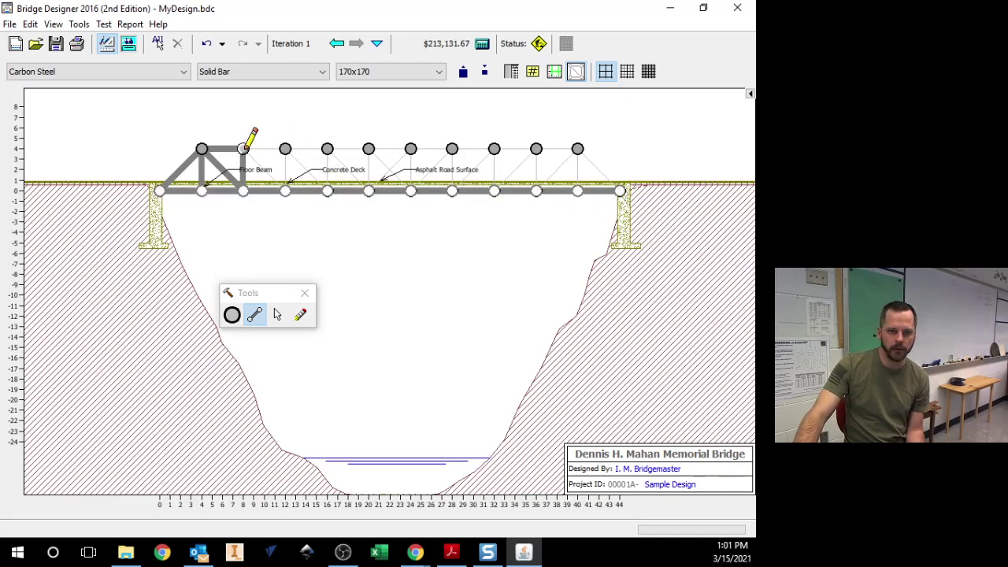
pyautogui.moveTo(243, 149)
pyautogui.mouseDown()
pyautogui.moveTo(285, 191)
pyautogui.moveTo(285, 149)
pyautogui.mouseUp()
pyautogui.moveTo(285, 149); pyautogui.dragTo(327, 191)
pyautogui.moveTo(327, 191)
pyautogui.mouseDown()
pyautogui.moveTo(327, 149)
pyautogui.moveTo(368, 190)
pyautogui.moveTo(369, 149)
pyautogui.mouseUp()
pyautogui.moveTo(369, 149)
pyautogui.mouseDown()
pyautogui.moveTo(327, 149)
pyautogui.moveTo(410, 191)
pyautogui.moveTo(410, 149)
pyautogui.moveTo(368, 191)
pyautogui.mouseUp()
# Draw the right-hand top chords, verticals, diagonals and the right end post.
pyautogui.moveTo(447, 147); pyautogui.dragTo(453, 149)
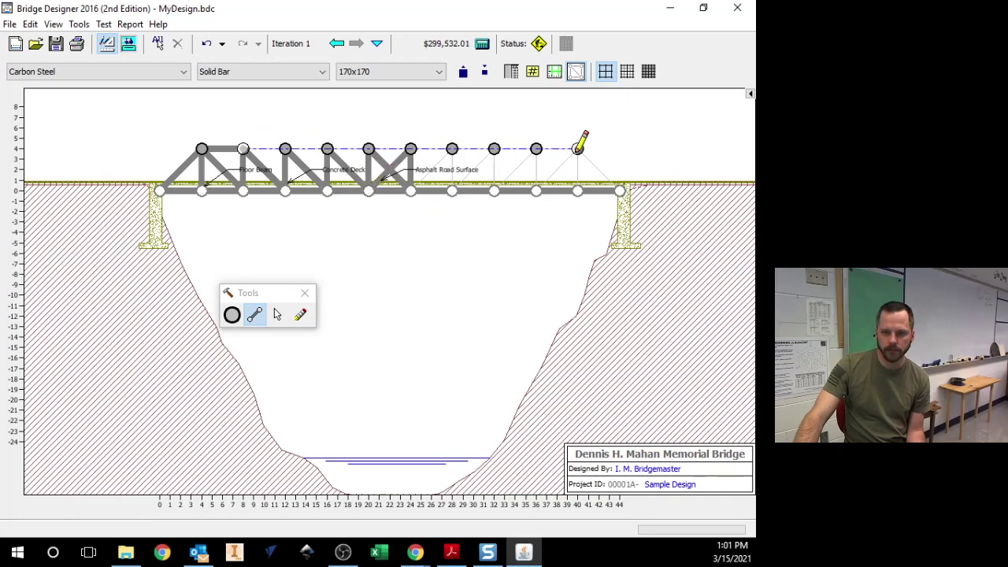
pyautogui.moveTo(452, 191); pyautogui.dragTo(452, 149)
pyautogui.moveTo(411, 191); pyautogui.dragTo(452, 149)
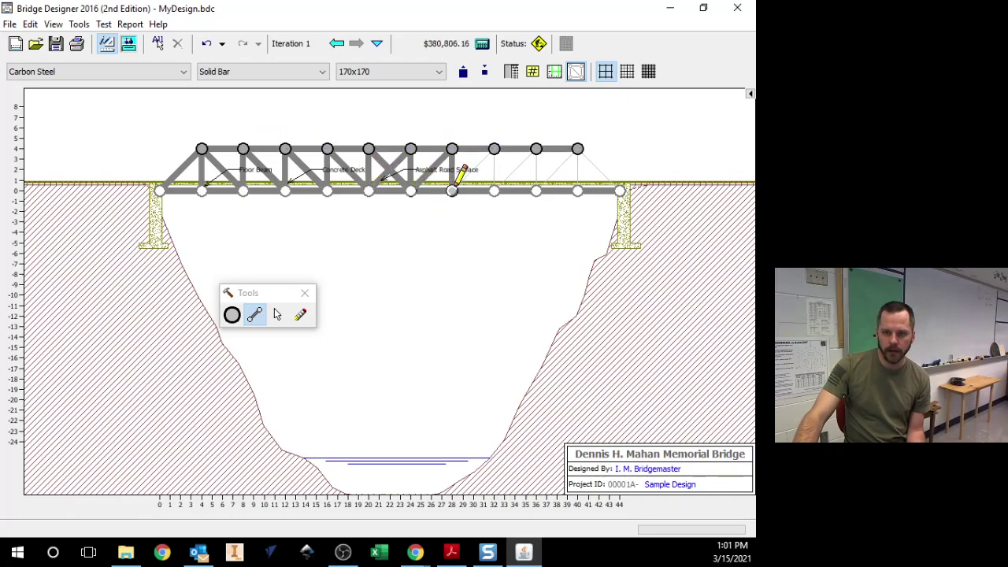
pyautogui.moveTo(452, 191)
pyautogui.mouseDown()
pyautogui.moveTo(493, 149)
pyautogui.moveTo(494, 191)
pyautogui.mouseUp()
pyautogui.moveTo(533, 155); pyautogui.dragTo(535, 149)
pyautogui.moveTo(536, 148)
pyautogui.mouseDown()
pyautogui.moveTo(536, 191)
pyautogui.moveTo(577, 149)
pyautogui.moveTo(577, 190)
pyautogui.mouseUp()
pyautogui.moveTo(577, 149); pyautogui.dragTo(620, 191)
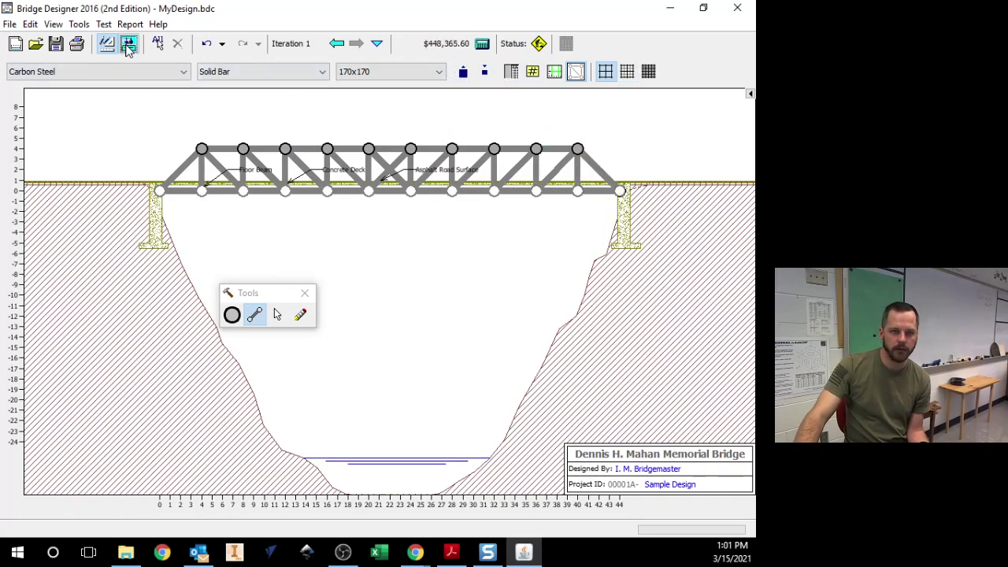
# Load test the finished truss, then return to the drawing board to see the failed members.
pyautogui.click(128, 46)
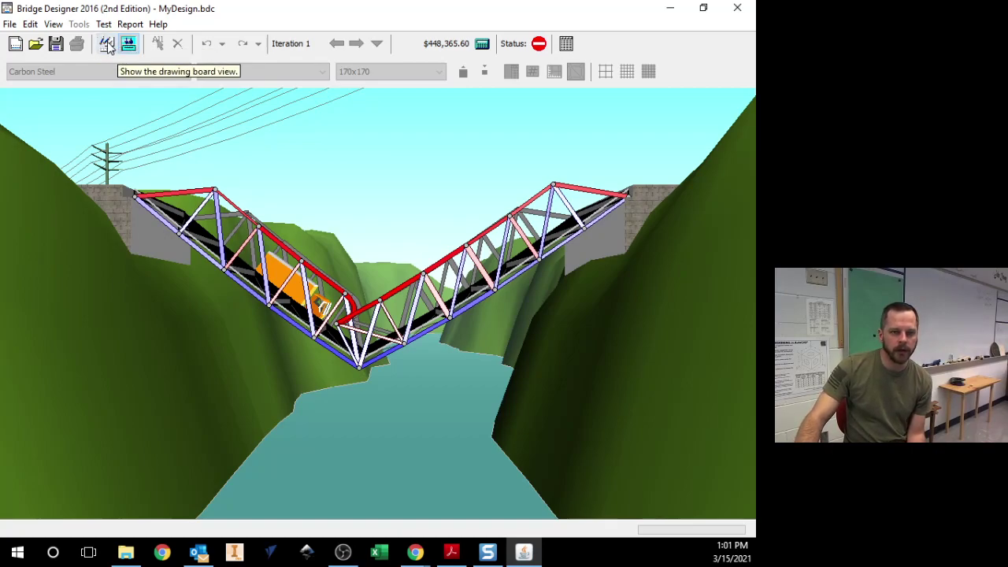
pyautogui.click(108, 46)
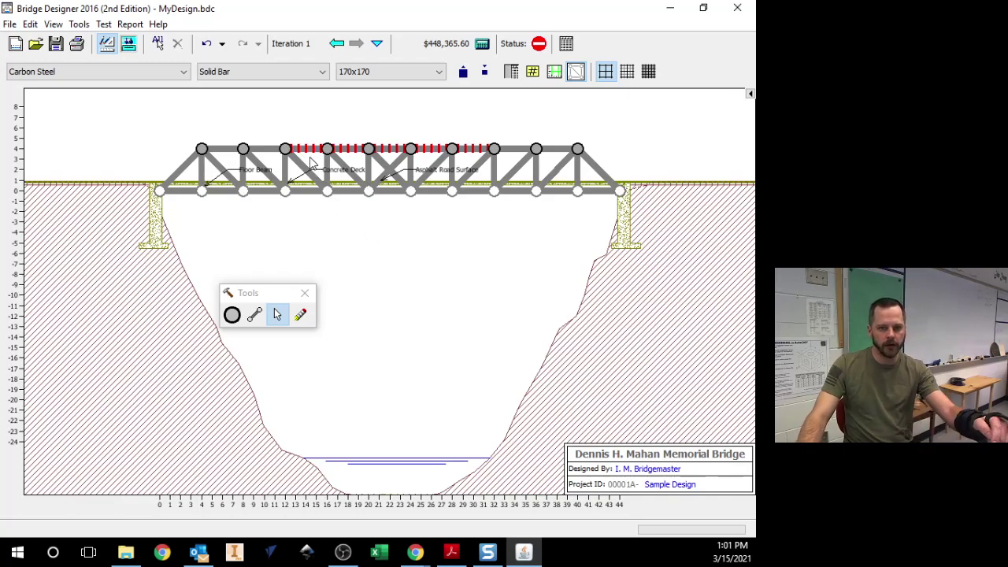
# Resize top-chord members 27–31 to 190x190 solid bars and deselect them.
pyautogui.click(347, 151)
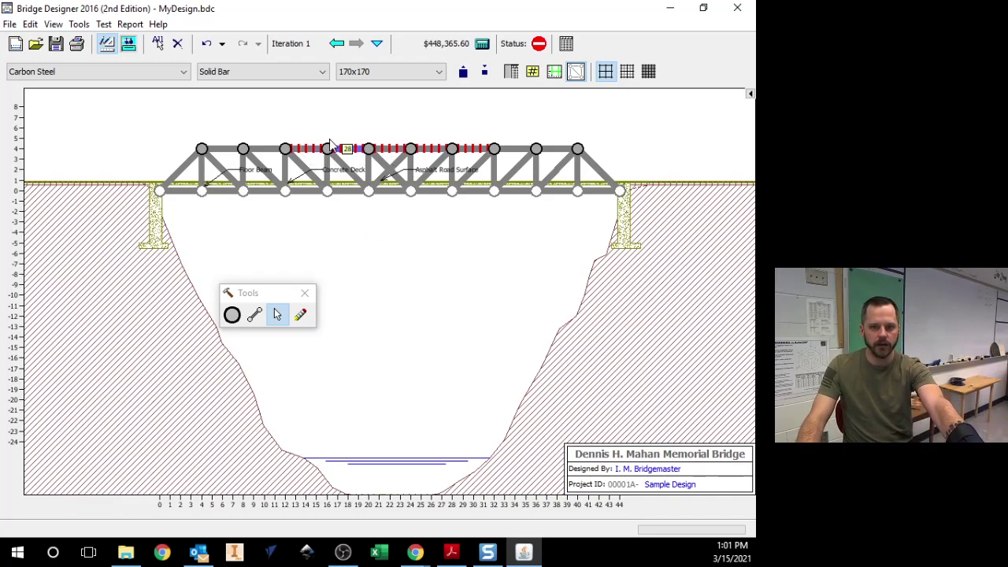
pyautogui.click(309, 149)
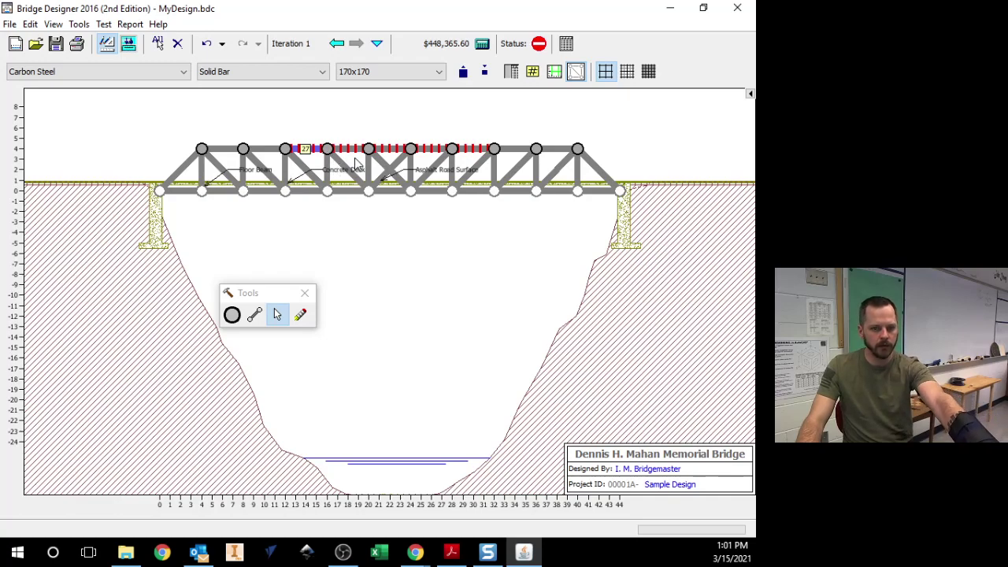
pyautogui.moveTo(356, 156); pyautogui.dragTo(445, 157)
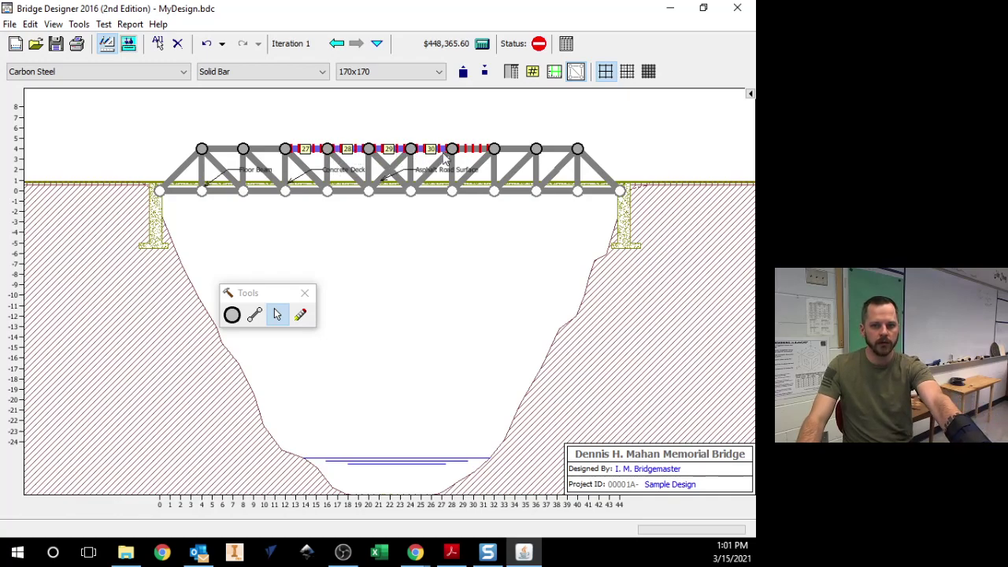
pyautogui.click(439, 72)
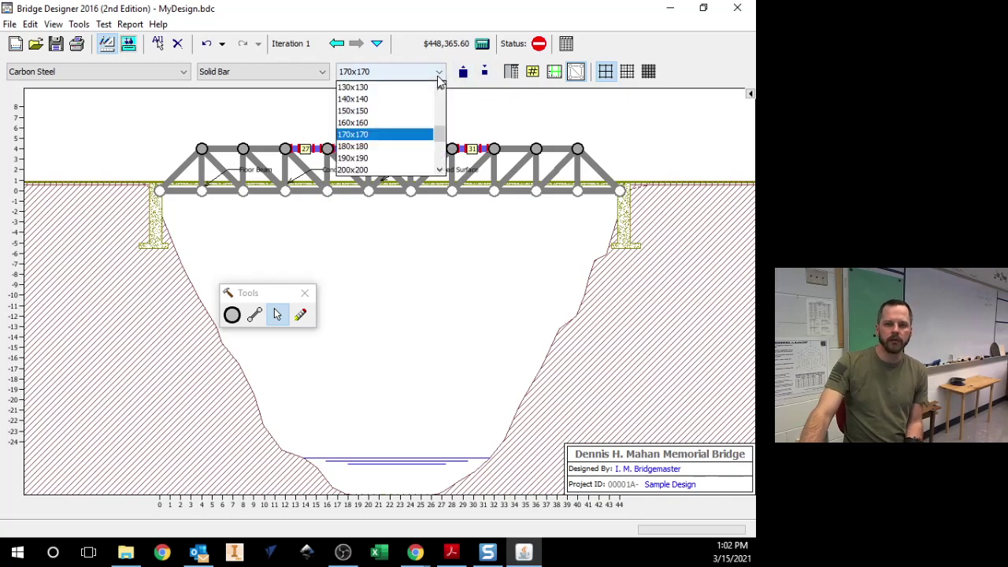
pyautogui.click(373, 160)
pyautogui.click(403, 266)
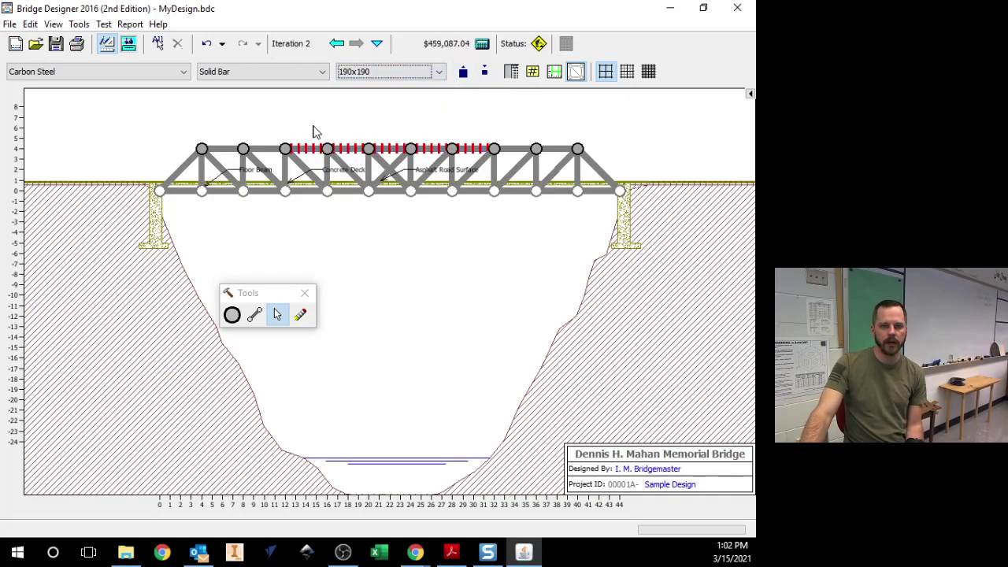
# Rerun the load test and pause the truck mid-span using View > Animation Controls.
pyautogui.click(130, 45)
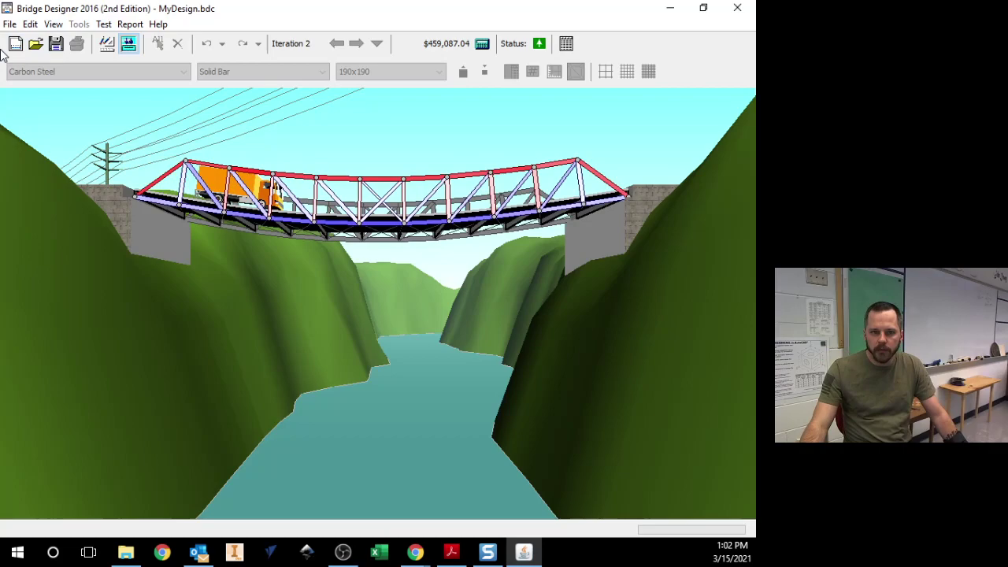
pyautogui.click(104, 24)
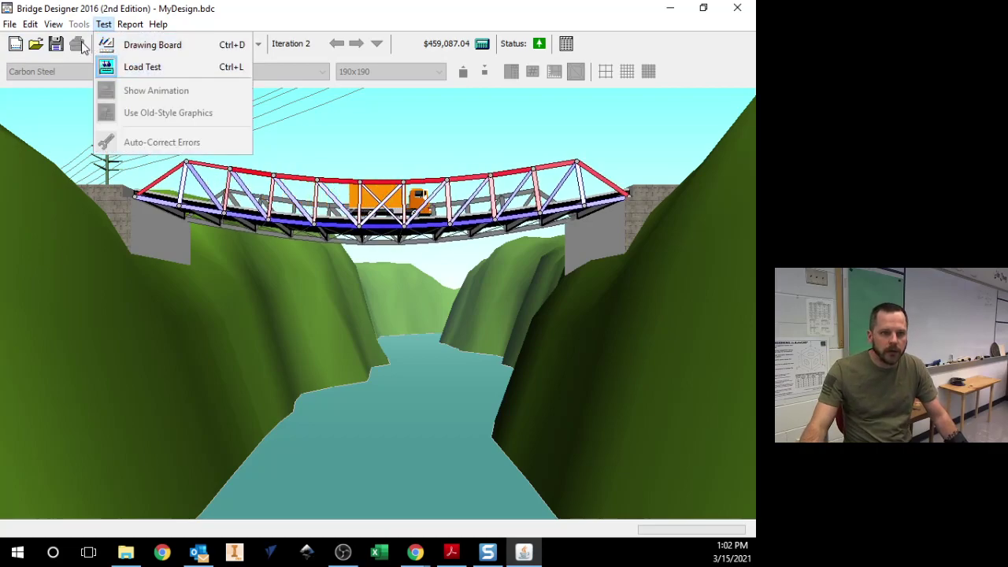
pyautogui.moveTo(53, 23)
pyautogui.click(70, 67)
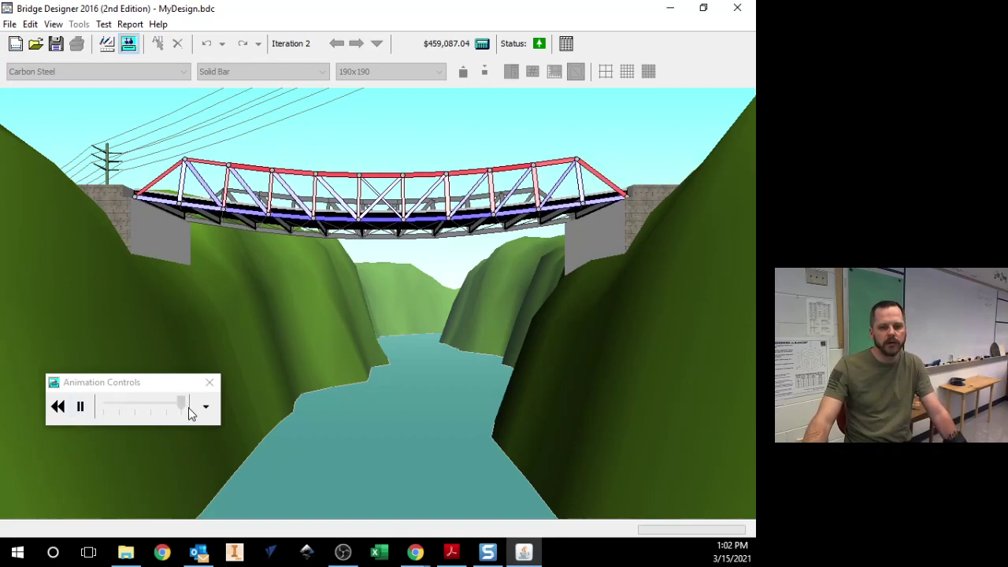
pyautogui.click(81, 408)
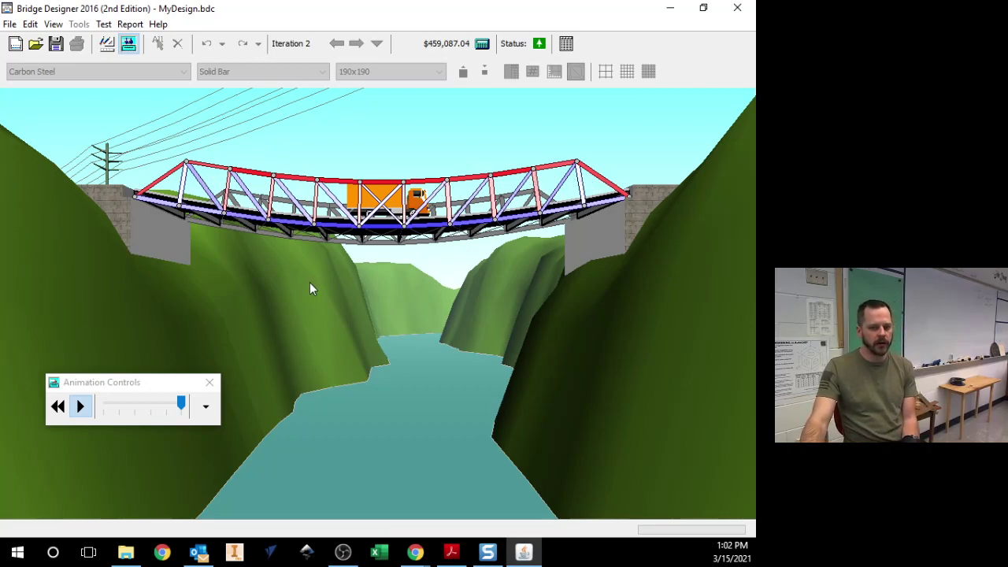
pyautogui.click(210, 383)
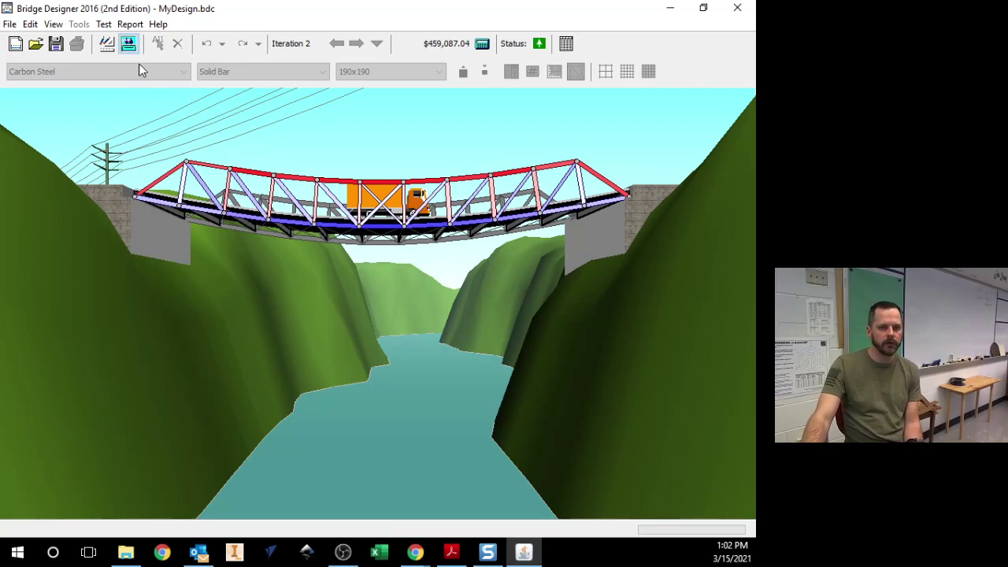
# Return to the drawing board and select the diagonal just right of centre.
pyautogui.click(111, 49)
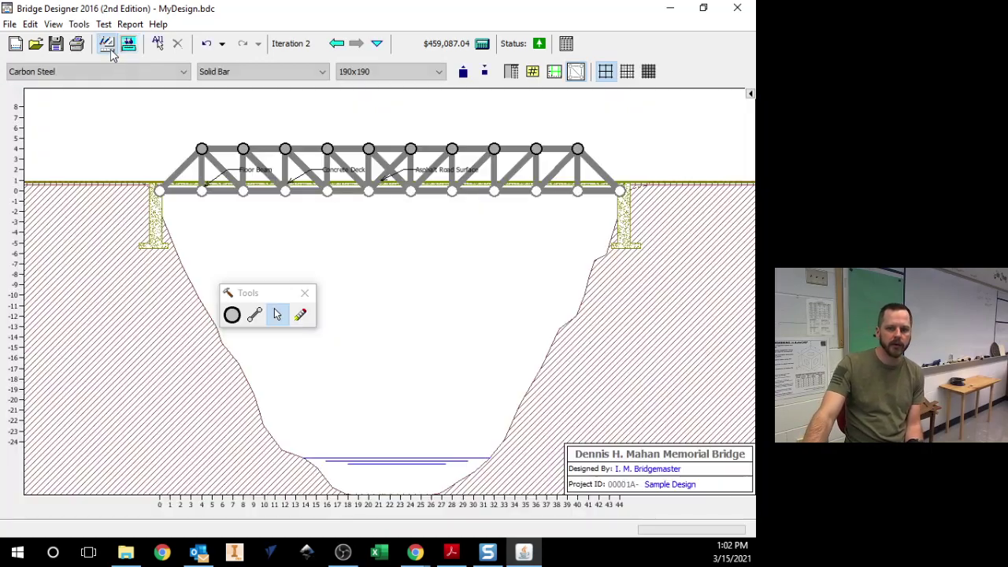
pyautogui.click(384, 172)
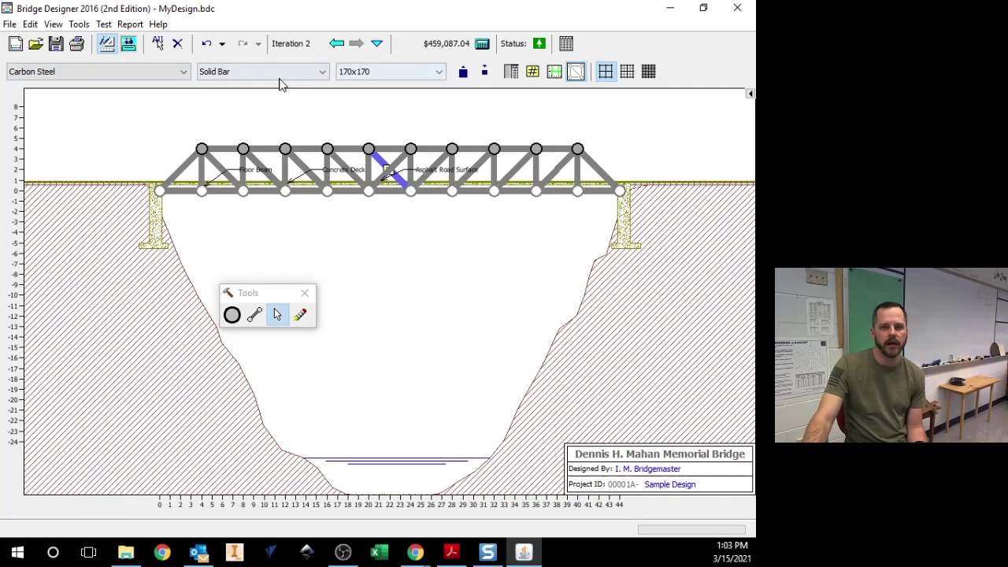
# Make the centre-right diagonal a 170x170x8 hollow tube after comparing it with a solid bar.
pyautogui.click(165, 72)
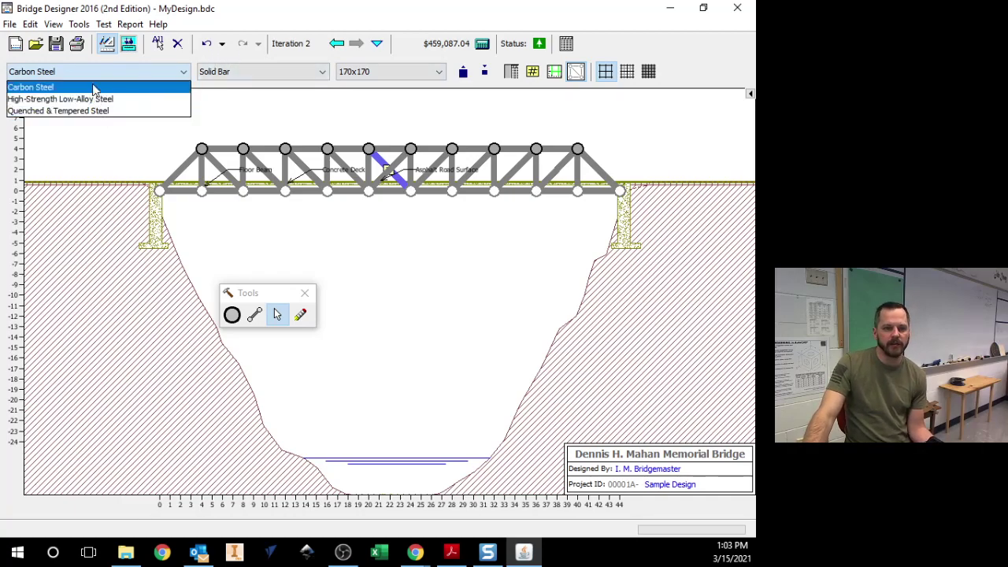
pyautogui.click(242, 73)
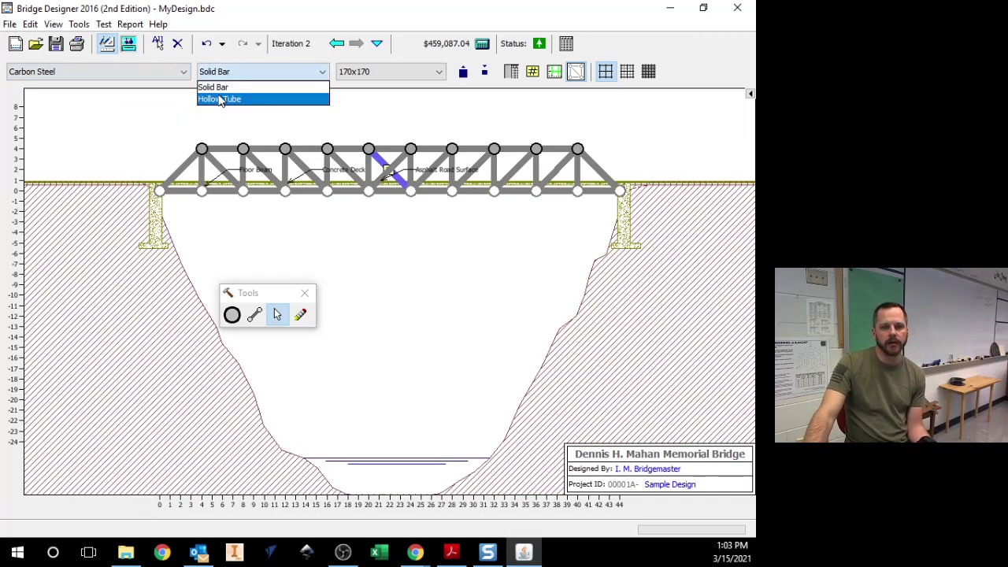
pyautogui.click(220, 100)
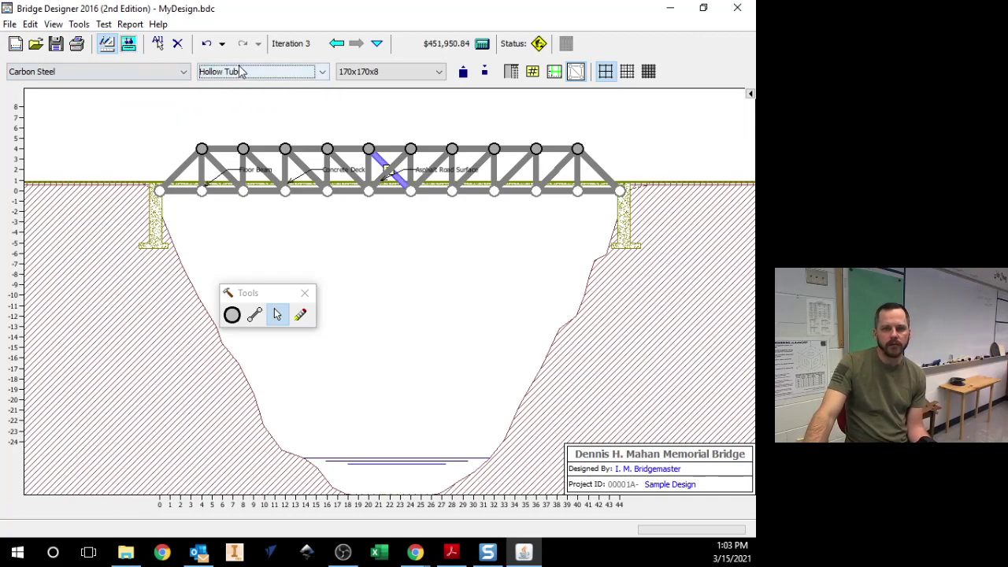
pyautogui.click(241, 73)
pyautogui.click(233, 96)
pyautogui.click(233, 72)
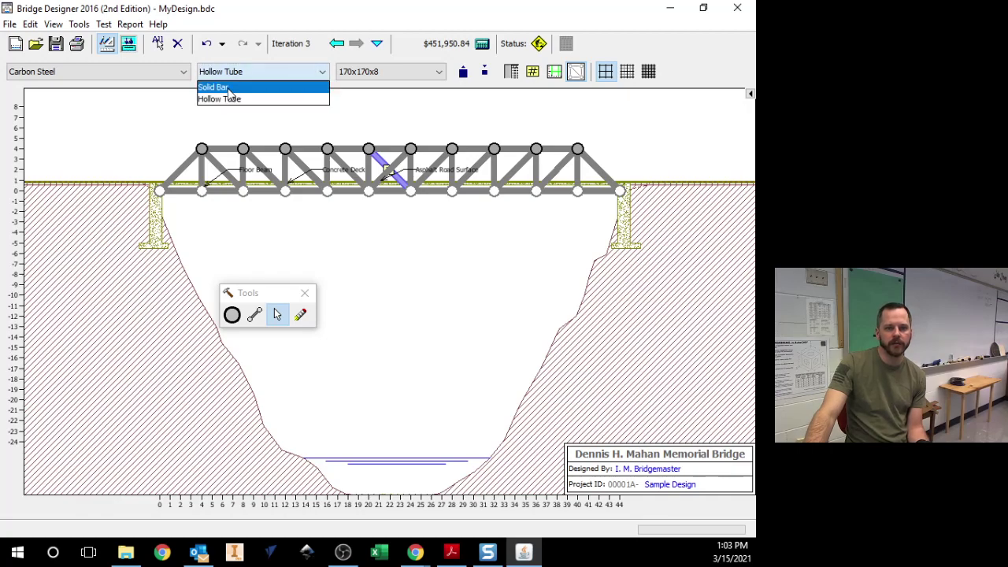
pyautogui.click(231, 85)
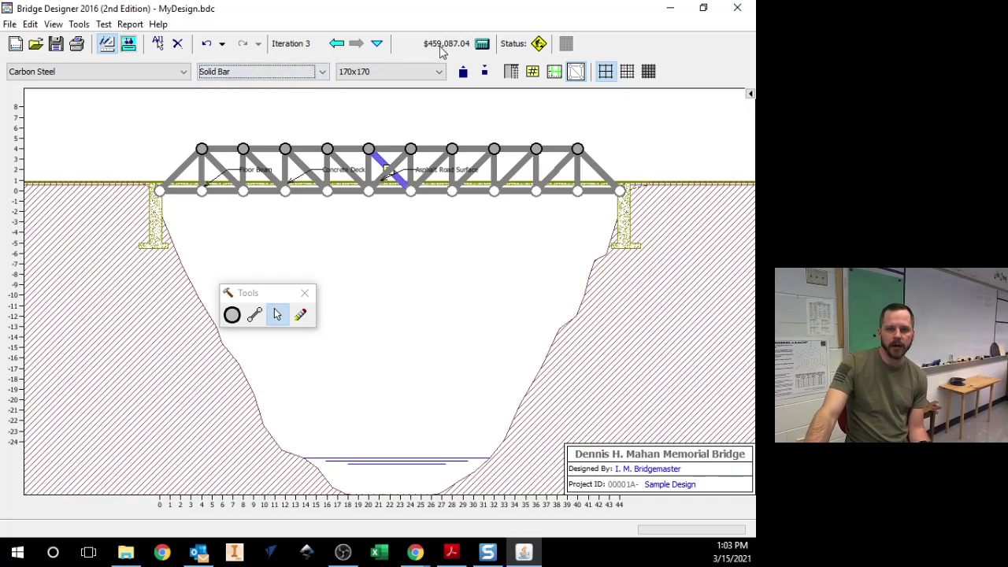
pyautogui.click(315, 74)
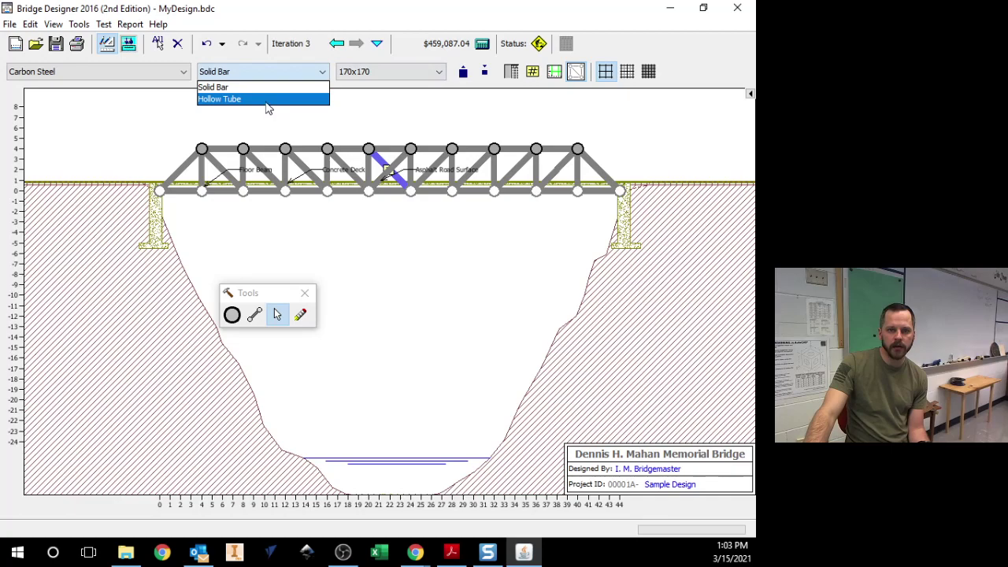
pyautogui.click(268, 101)
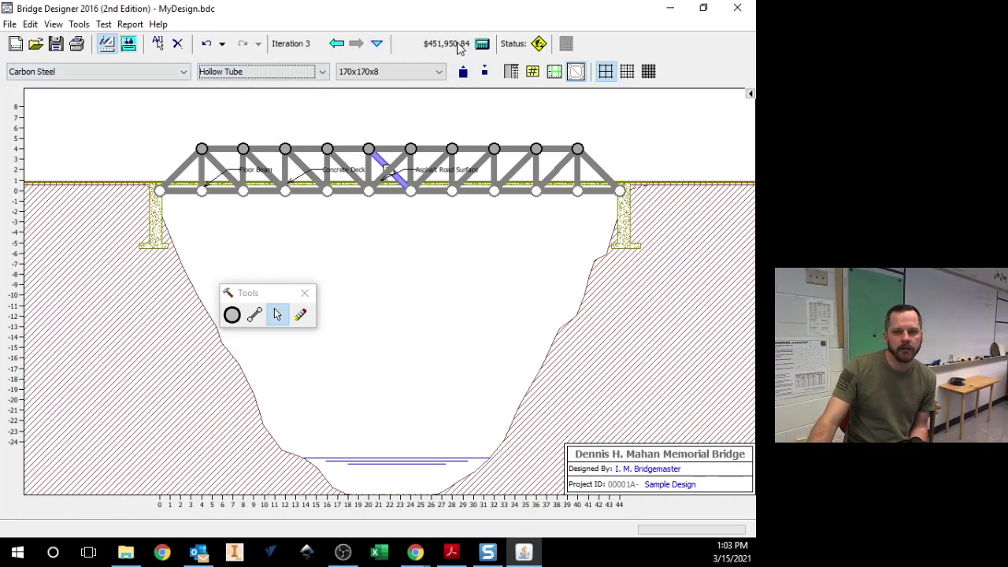
# Run the load test on the hollow-tube design, confirm it passes, and return to the drawing board.
pyautogui.click(129, 44)
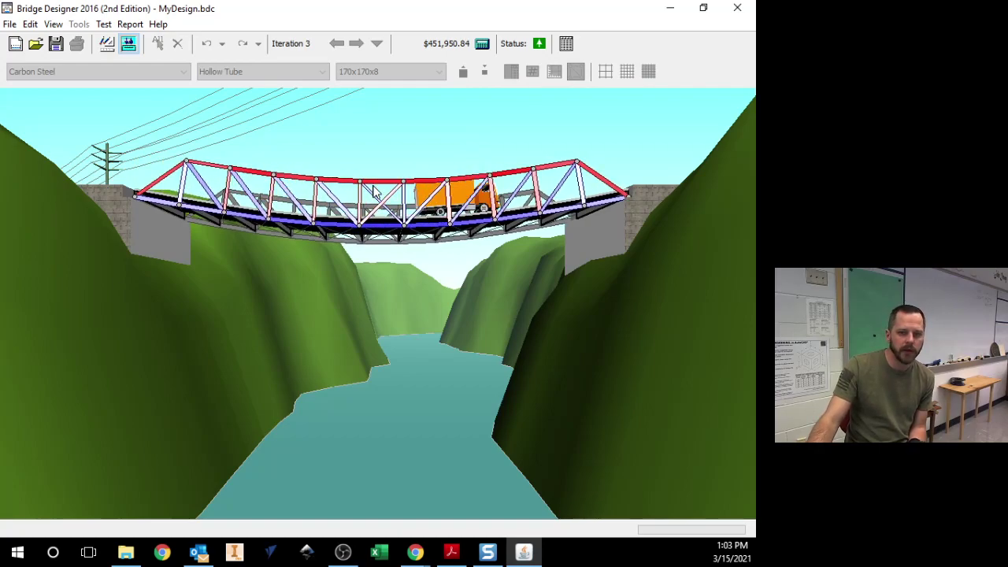
pyautogui.click(107, 46)
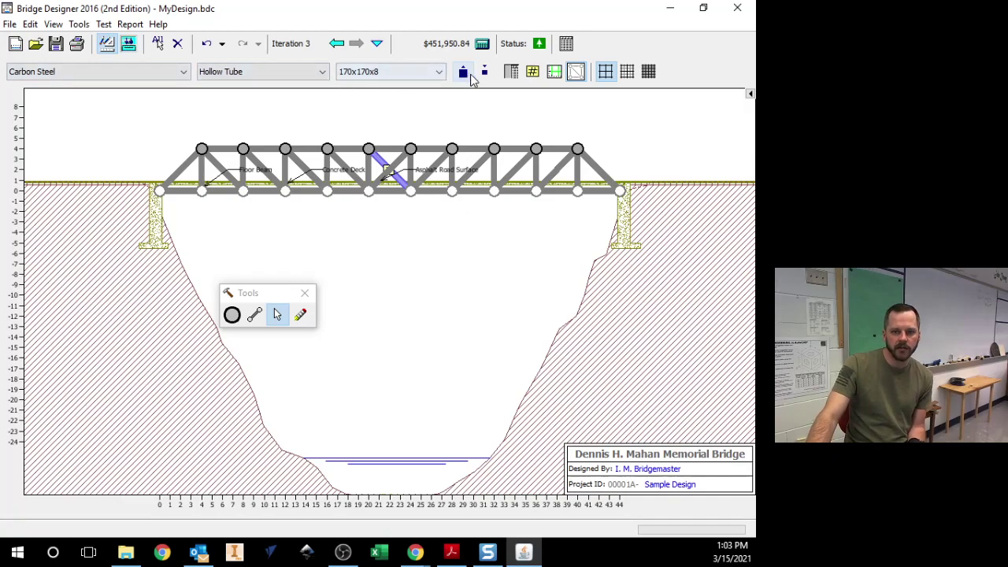
# Shrink diagonal member 25 to a 130x130 solid bar, via 150x150, cutting cost to $448,368.11.
pyautogui.click(397, 161)
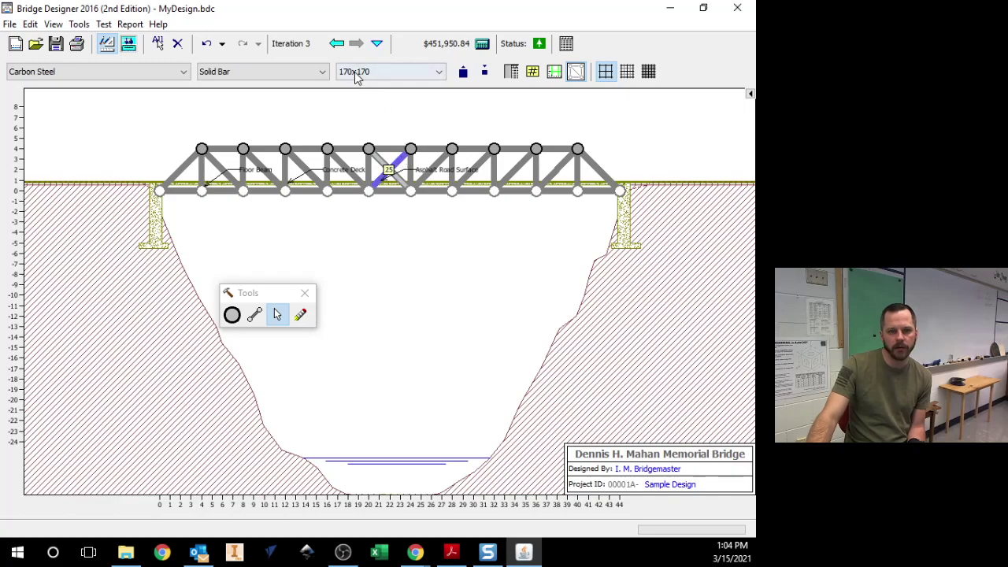
pyautogui.click(438, 72)
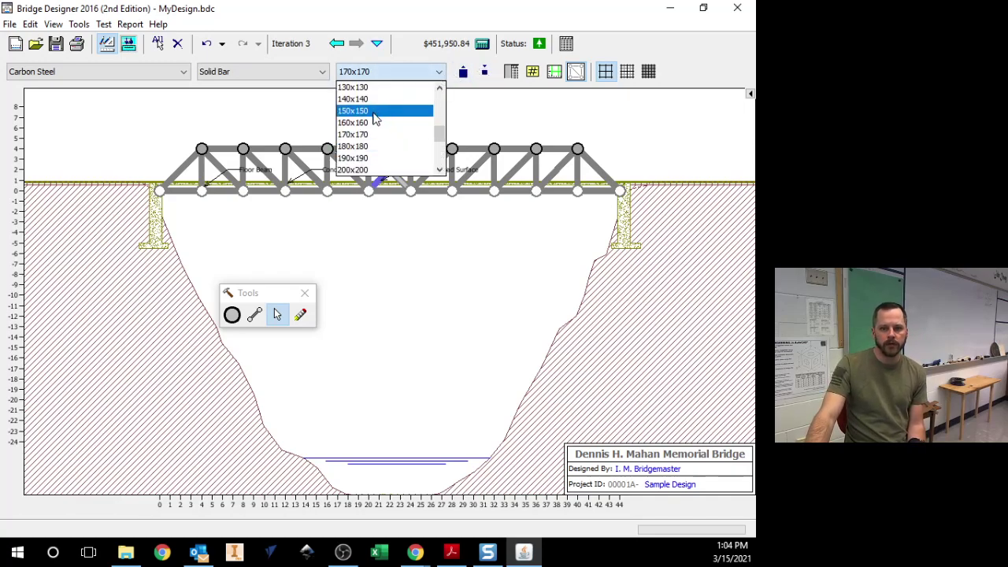
pyautogui.click(353, 111)
pyautogui.click(438, 72)
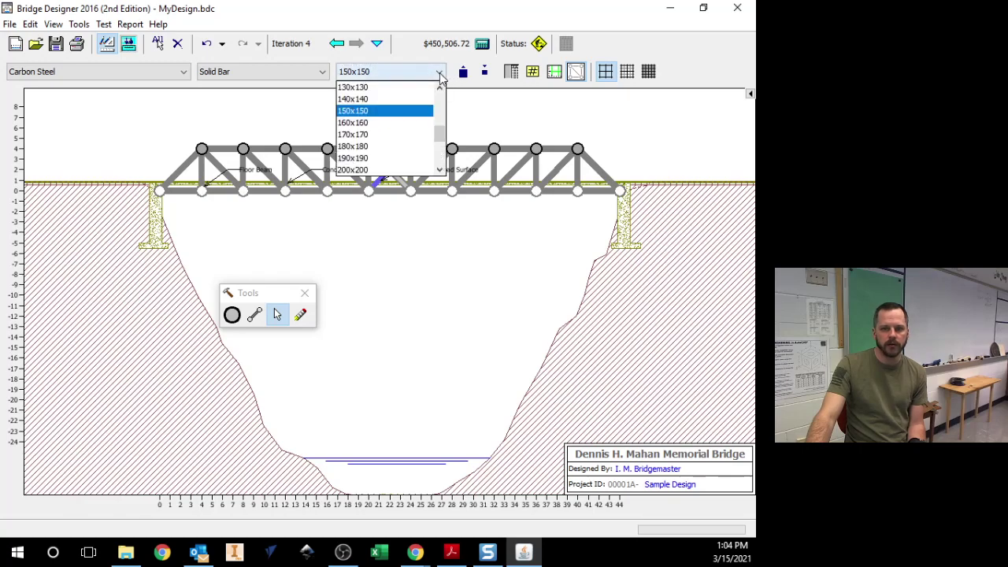
pyautogui.click(381, 96)
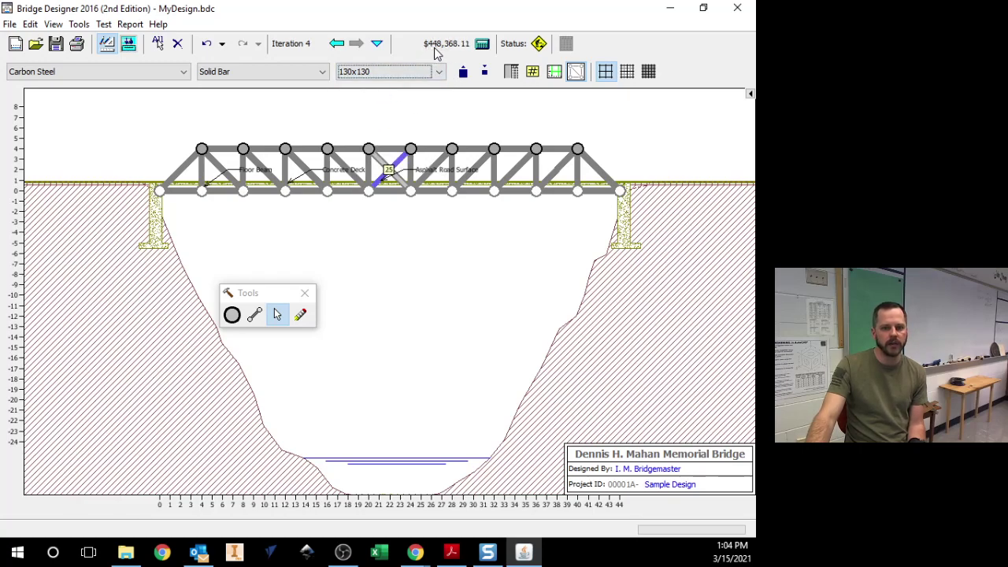
# Load test the $448,368.11 design with the 130x130 diagonal, then return to the drafting view.
pyautogui.click(128, 44)
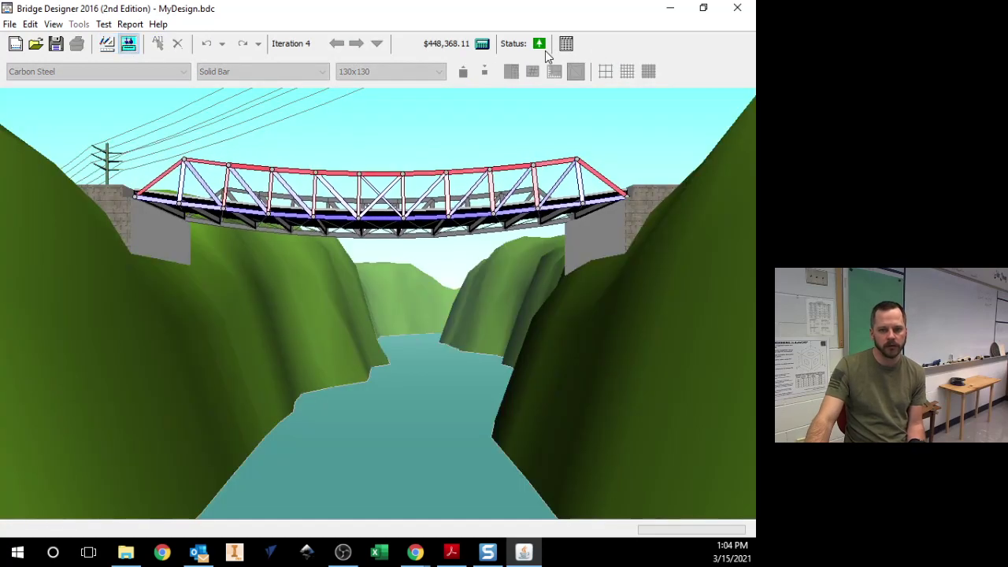
pyautogui.moveTo(546, 50)
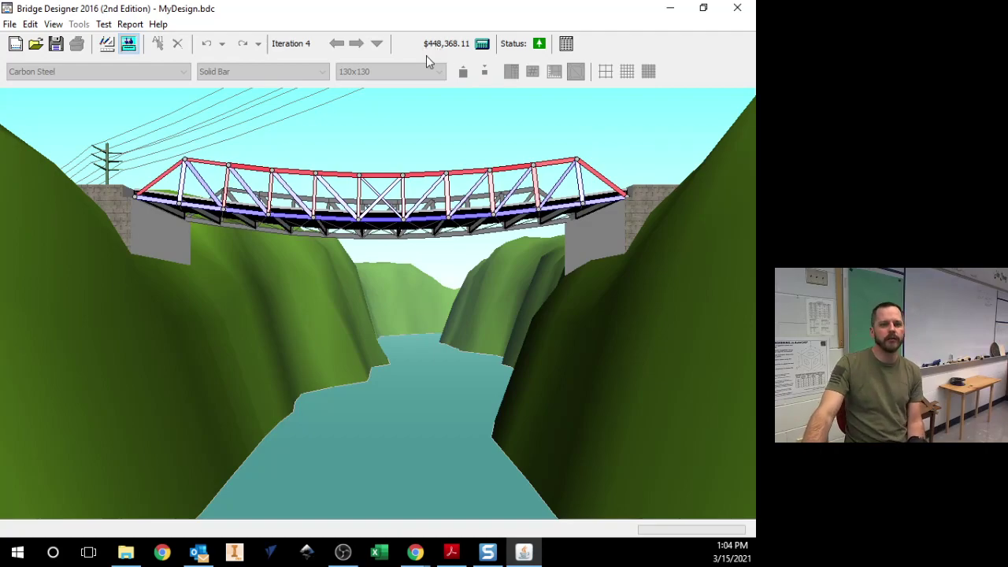
pyautogui.click(106, 44)
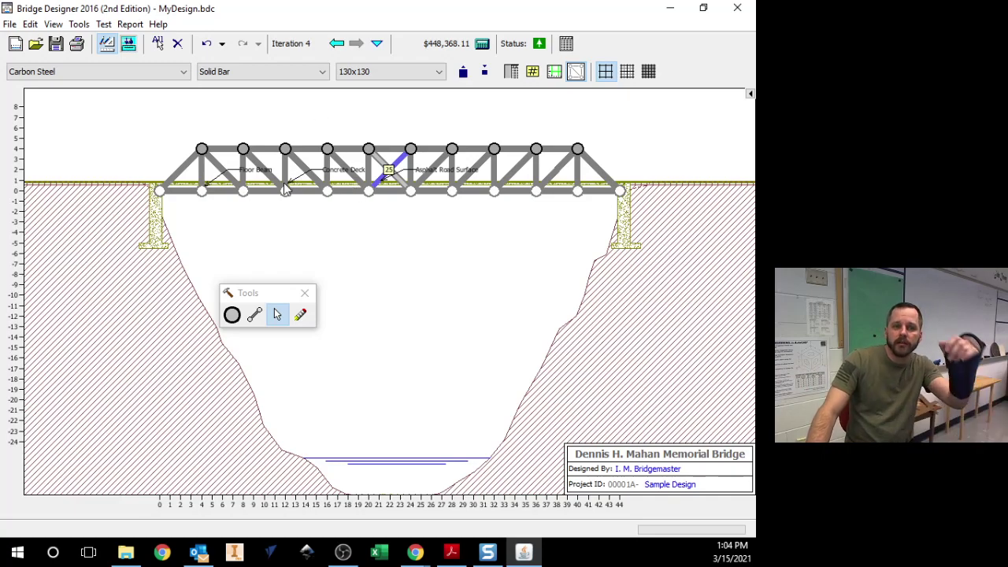
# Raise most top-chord joints from height 4 to 5, reshaping the top chord to $468,881.65.
pyautogui.moveTo(245, 152); pyautogui.dragTo(327, 139)
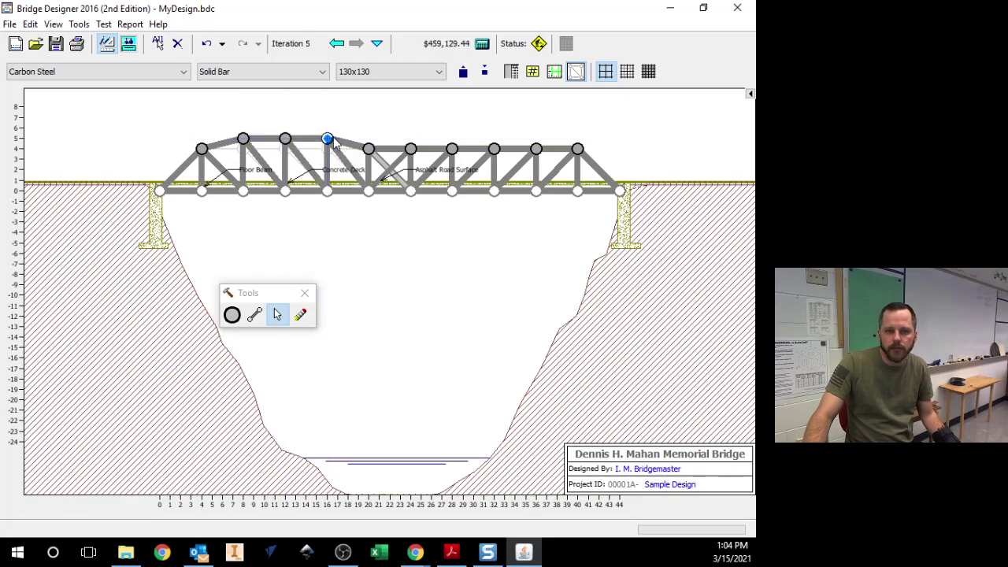
pyautogui.moveTo(410, 149); pyautogui.dragTo(410, 138)
pyautogui.moveTo(493, 149); pyautogui.dragTo(442, 128)
pyautogui.moveTo(536, 149); pyautogui.dragTo(536, 139)
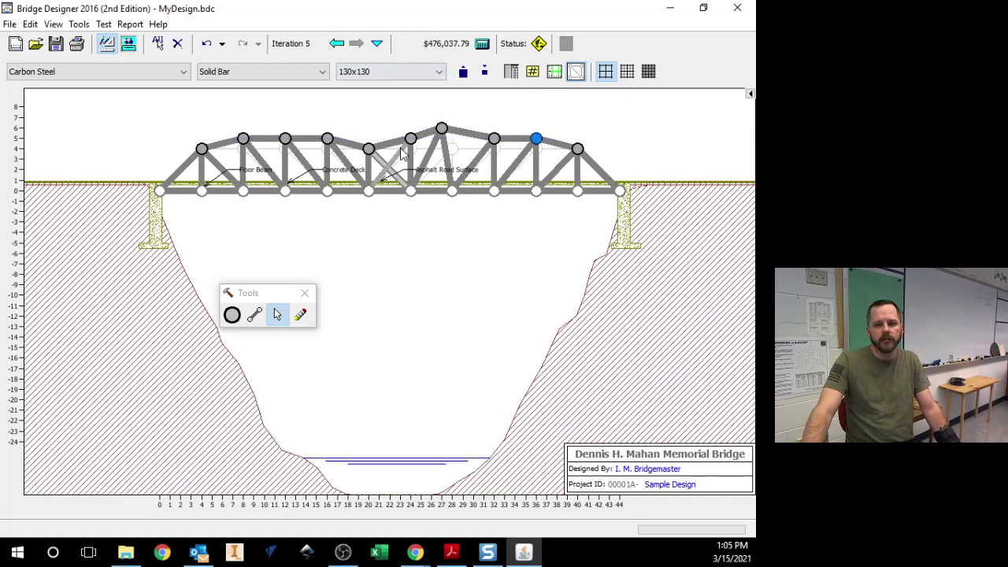
pyautogui.moveTo(441, 127); pyautogui.dragTo(442, 148)
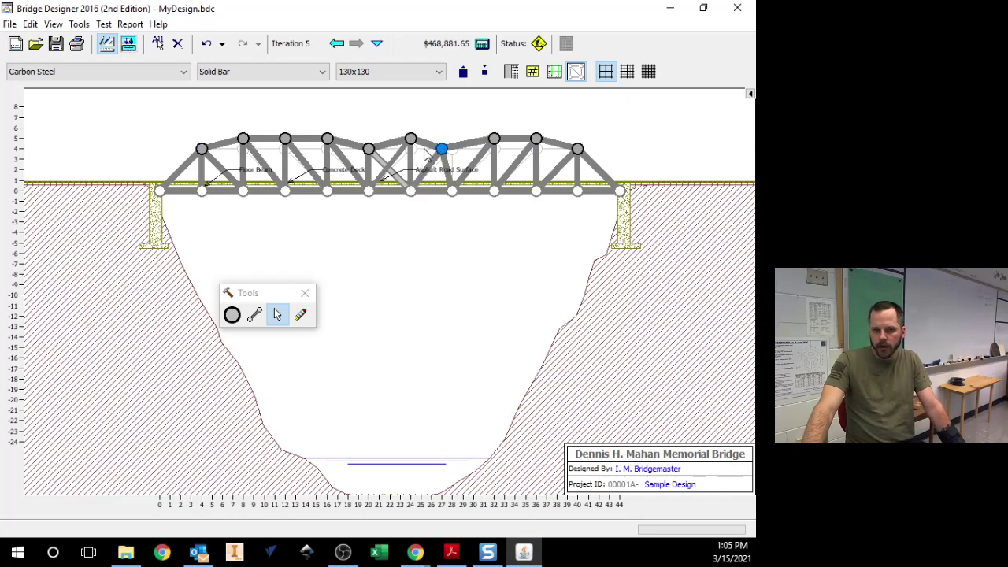
pyautogui.click(390, 171)
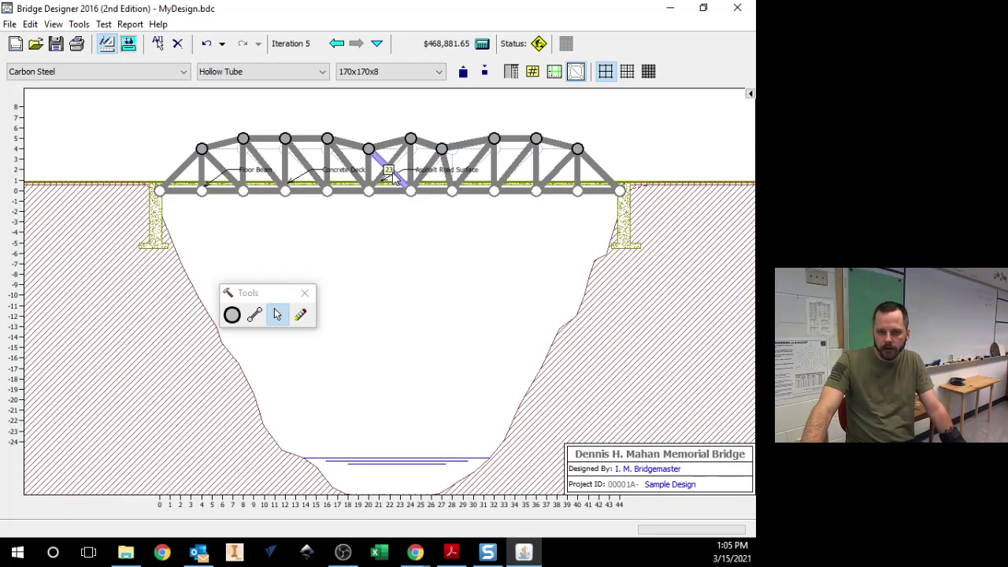
# Shrink the hollow-tube diagonal thirteen sizes, then enlarge it back to 140x140x7.
pyautogui.click(484, 73)
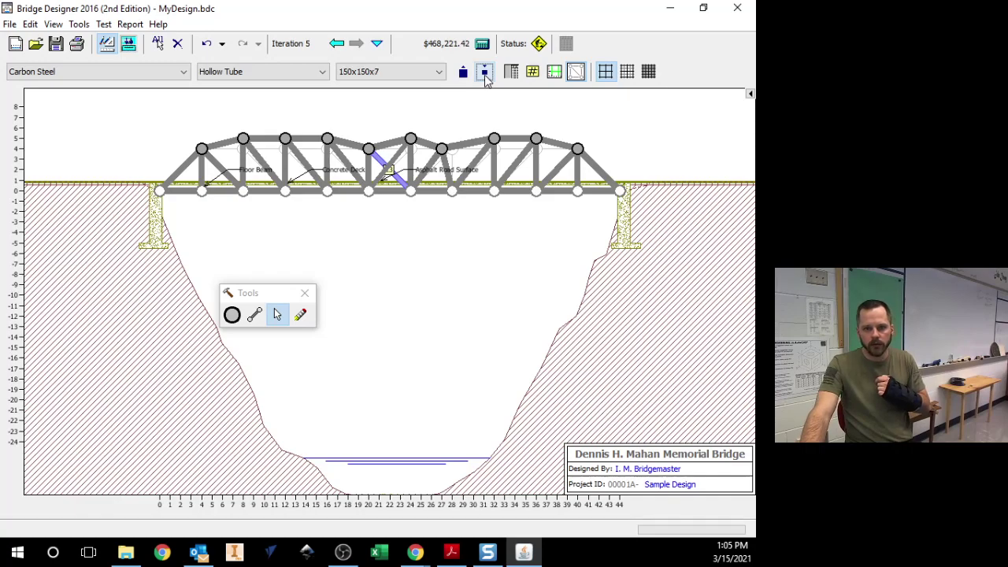
pyautogui.click(484, 72)
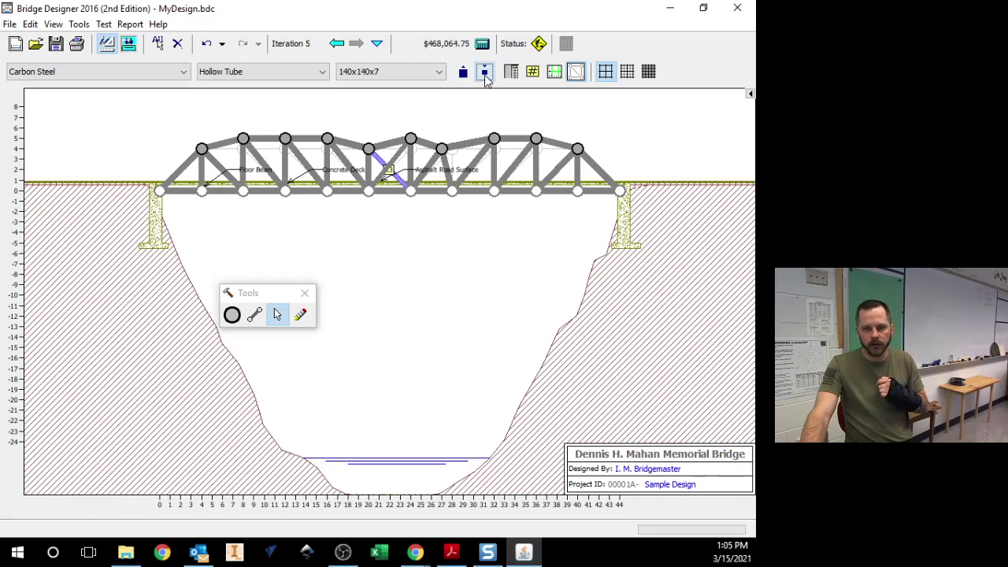
pyautogui.click(484, 72)
pyautogui.click(484, 73)
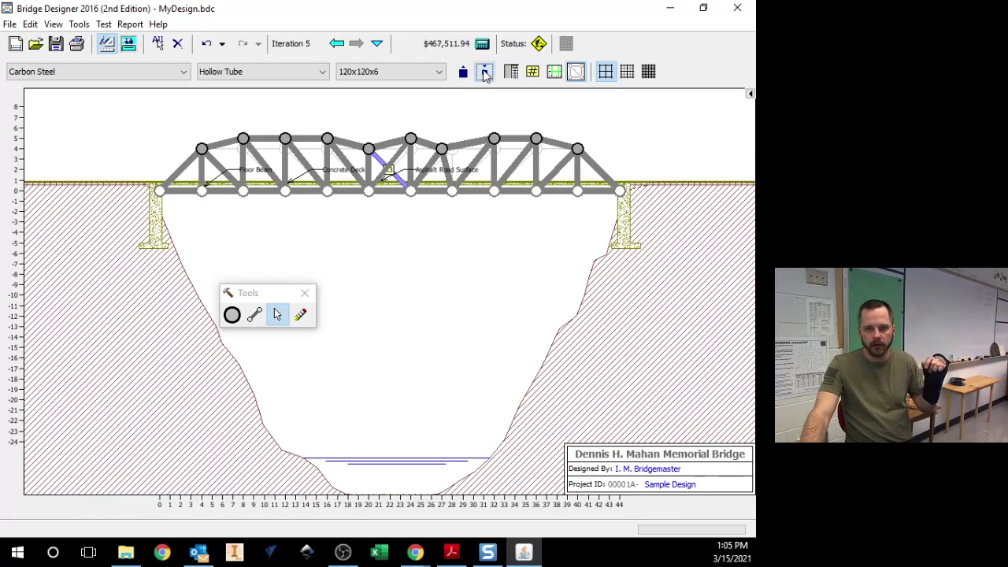
pyautogui.click(484, 73)
pyautogui.click(485, 73)
pyautogui.click(484, 72)
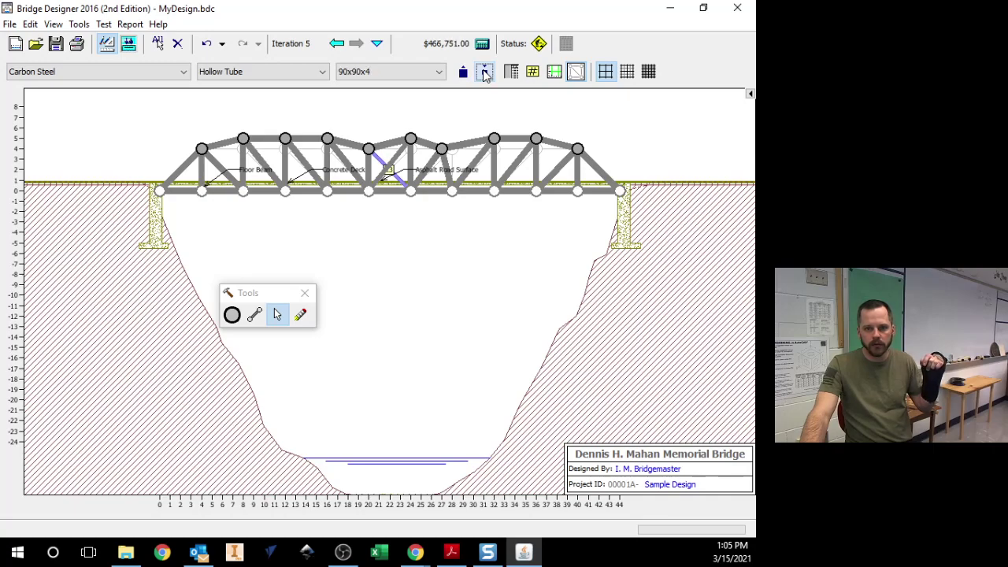
pyautogui.click(485, 73)
pyautogui.click(484, 73)
pyautogui.click(484, 73)
pyautogui.click(485, 72)
pyautogui.click(485, 72)
pyautogui.click(484, 73)
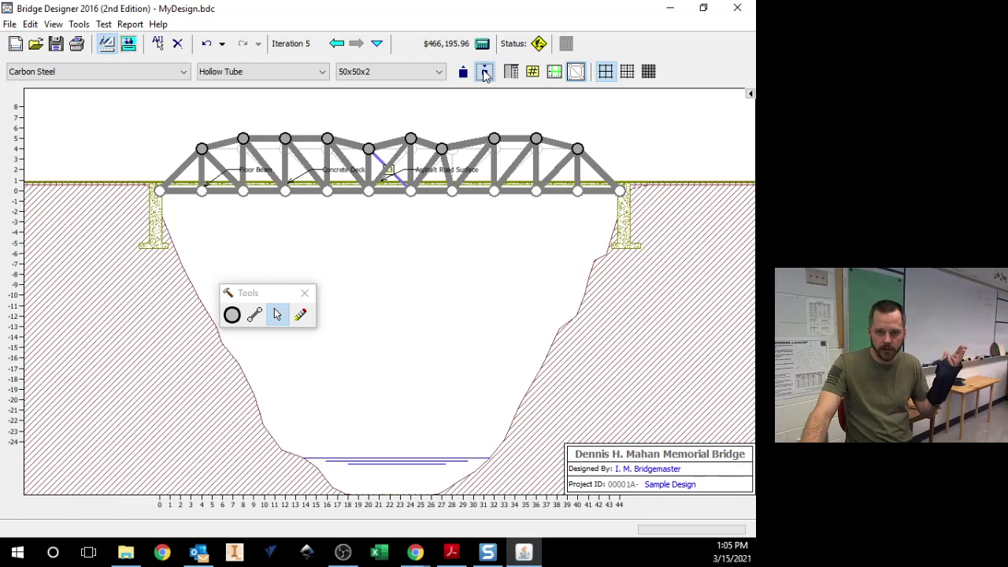
pyautogui.click(471, 73)
pyautogui.click(471, 73)
pyautogui.click(471, 74)
pyautogui.click(471, 74)
pyautogui.click(471, 75)
pyautogui.click(471, 74)
pyautogui.click(471, 73)
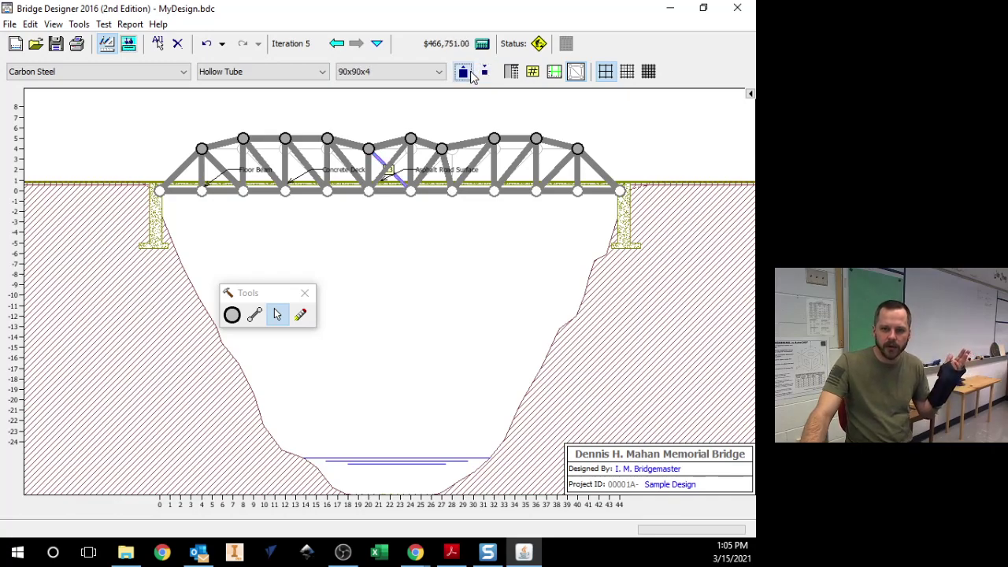
pyautogui.click(471, 73)
pyautogui.click(472, 73)
pyautogui.click(471, 73)
pyautogui.click(471, 74)
pyautogui.click(472, 73)
# Step solid-bar diagonal member 25 down eight sizes, then back up five sizes.
pyautogui.click(397, 164)
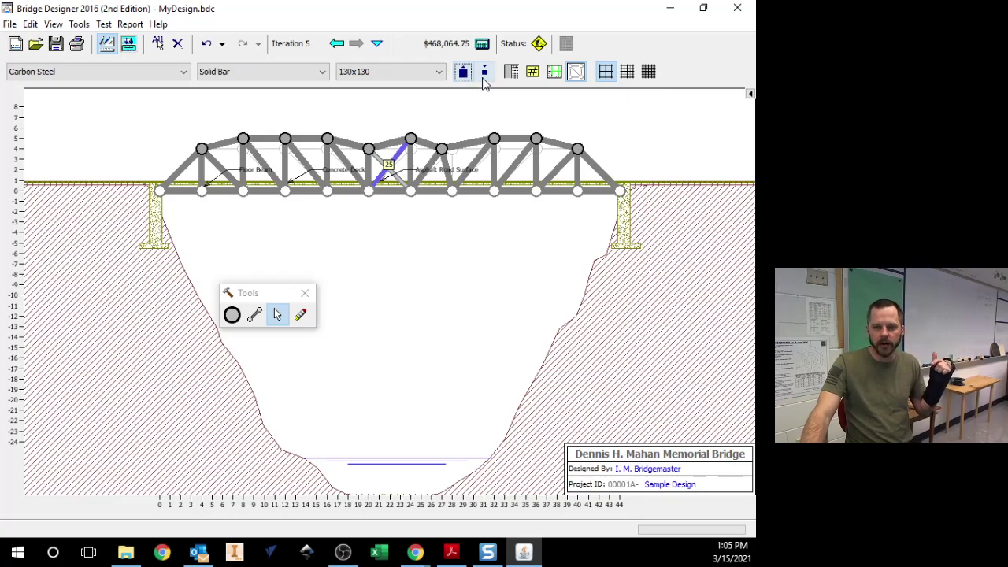
pyautogui.click(484, 72)
pyautogui.click(485, 72)
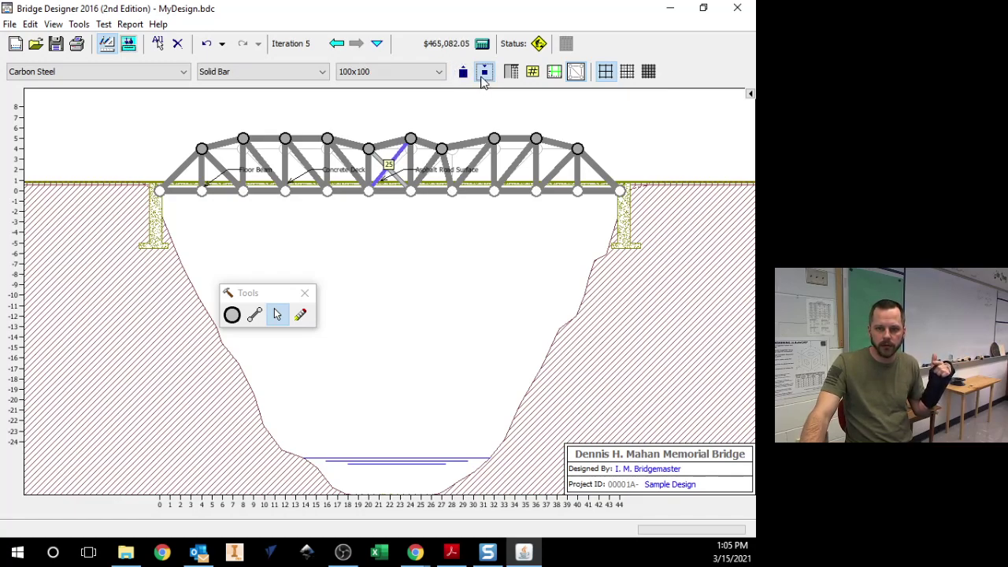
pyautogui.click(485, 73)
pyautogui.click(484, 73)
pyautogui.click(485, 73)
pyautogui.click(485, 73)
pyautogui.click(484, 72)
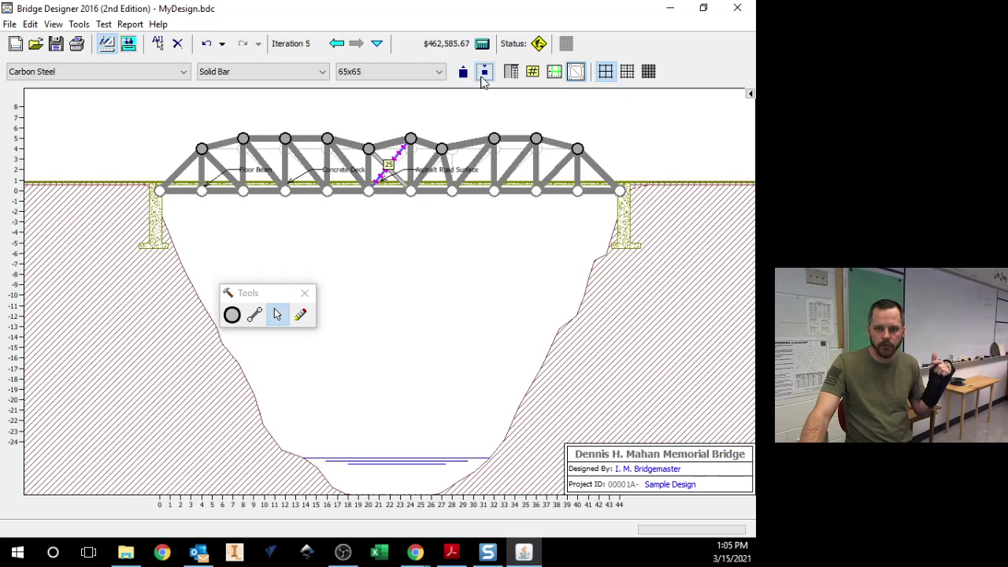
pyautogui.click(484, 73)
pyautogui.click(484, 72)
pyautogui.click(484, 72)
pyautogui.click(484, 73)
pyautogui.click(463, 72)
pyautogui.click(464, 73)
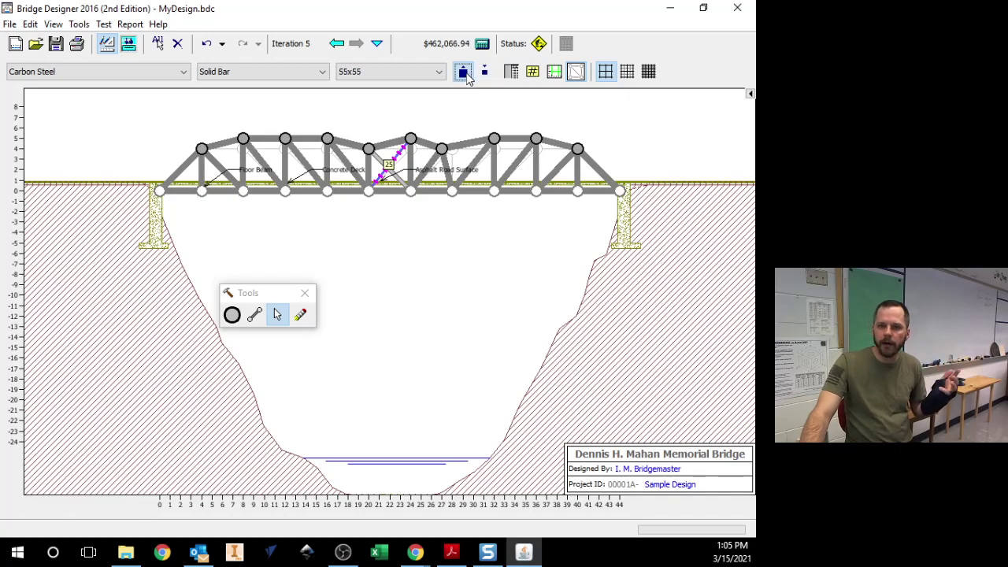
pyautogui.click(464, 73)
pyautogui.click(463, 73)
pyautogui.click(463, 73)
pyautogui.click(463, 73)
pyautogui.click(463, 72)
pyautogui.click(464, 73)
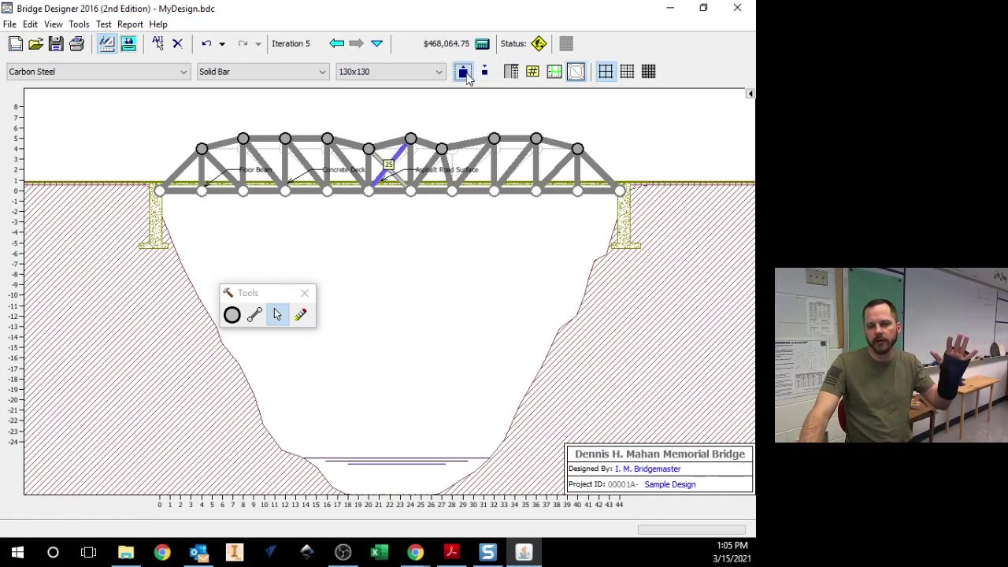
pyautogui.click(464, 72)
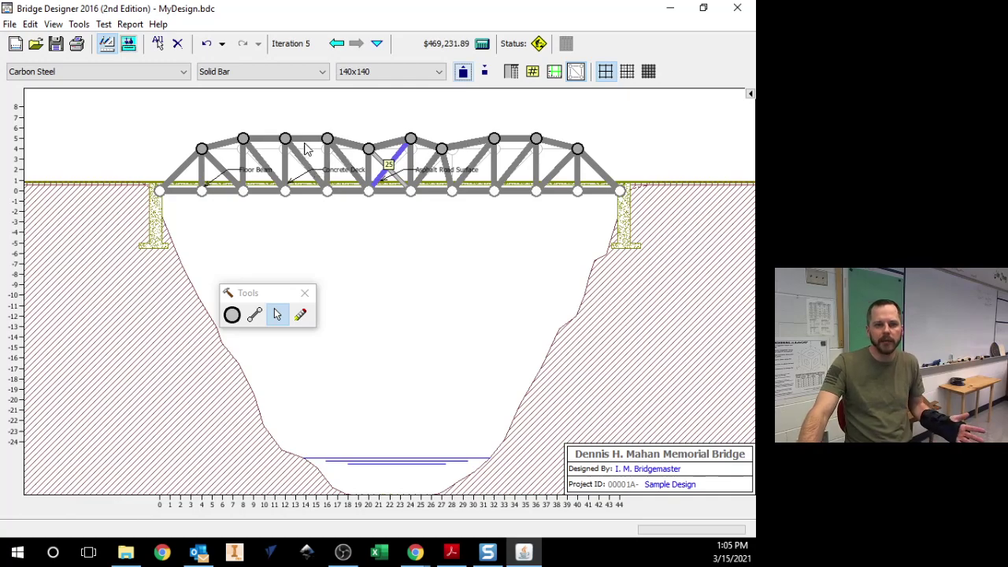
pyautogui.moveTo(202, 149)
pyautogui.mouseDown()
pyautogui.moveTo(272, 241)
pyautogui.moveTo(348, 268)
pyautogui.moveTo(232, 196)
pyautogui.moveTo(202, 149)
pyautogui.mouseUp()
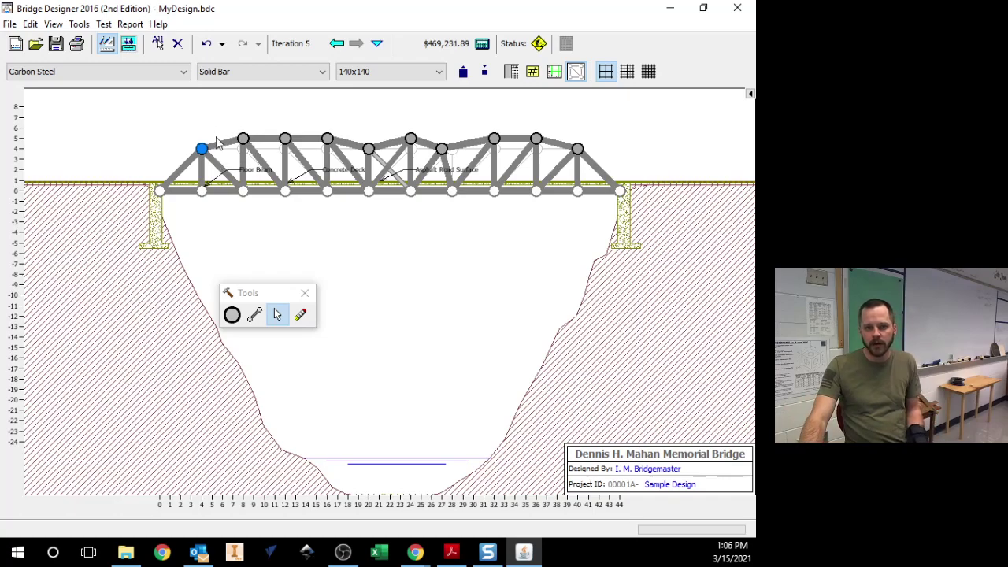
# Raise the leftmost top-chord joint to height 6 and shrink end post member 1 to 90x90.
pyautogui.moveTo(201, 148); pyautogui.dragTo(212, 128)
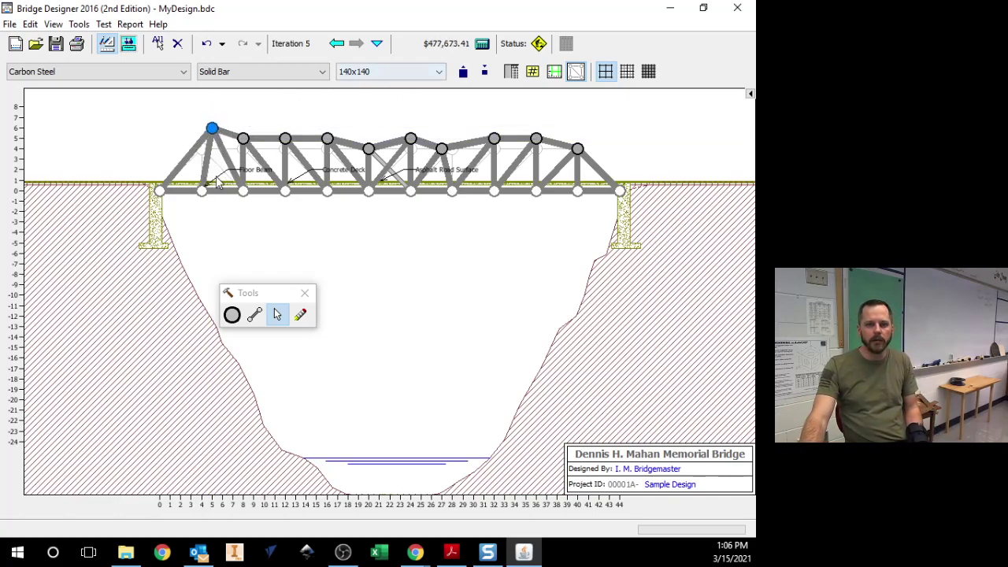
pyautogui.click(197, 144)
pyautogui.click(484, 72)
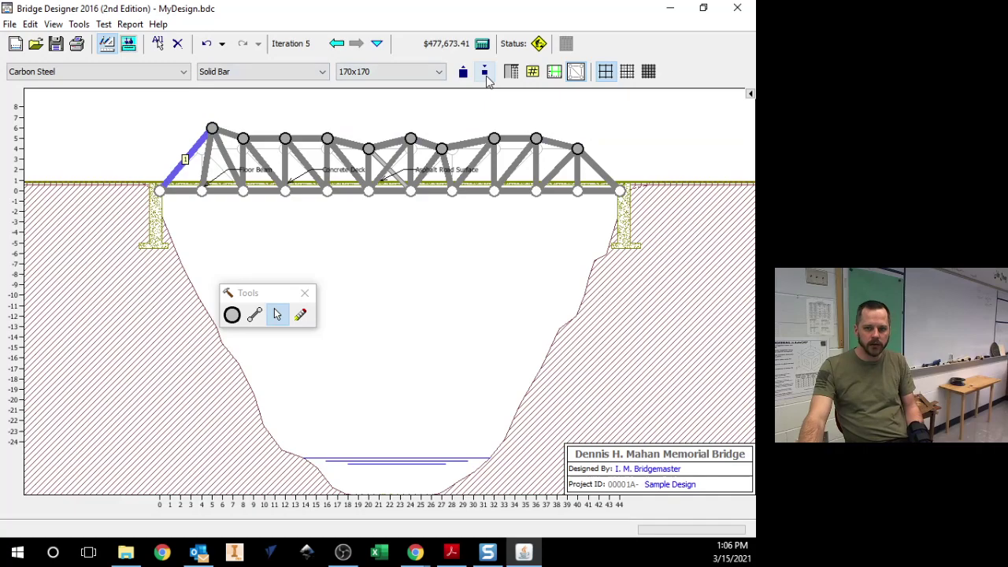
pyautogui.click(484, 72)
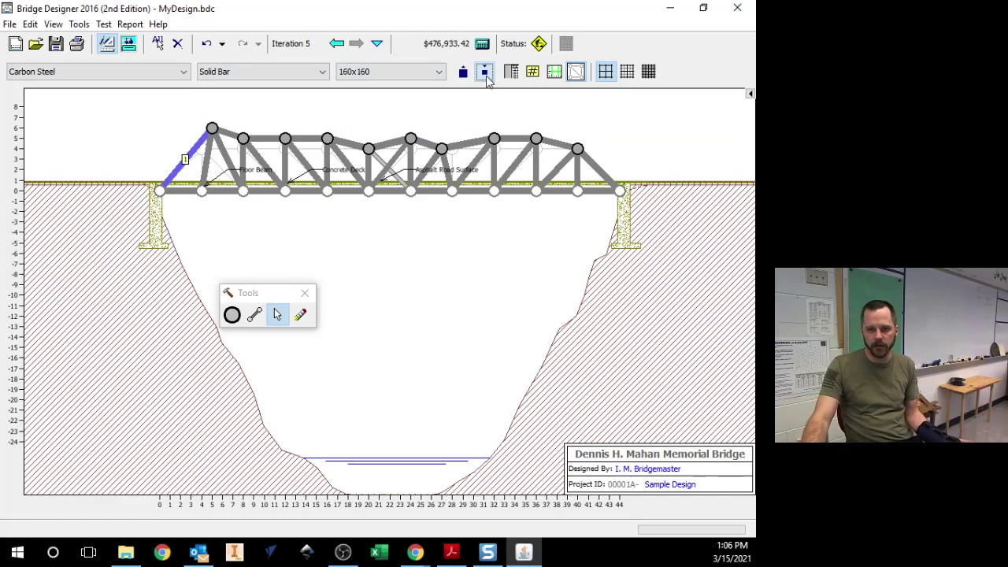
pyautogui.click(484, 72)
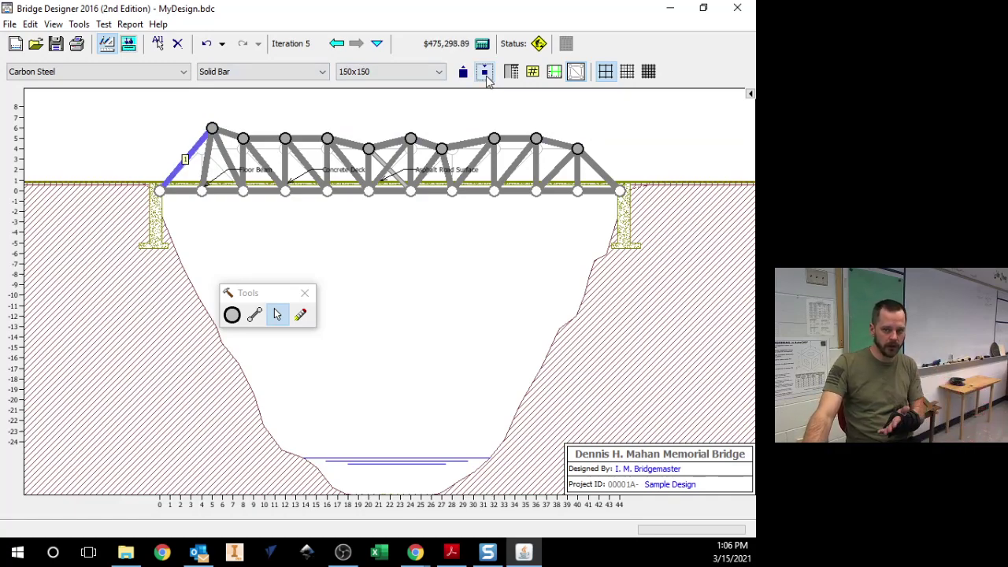
pyautogui.click(485, 72)
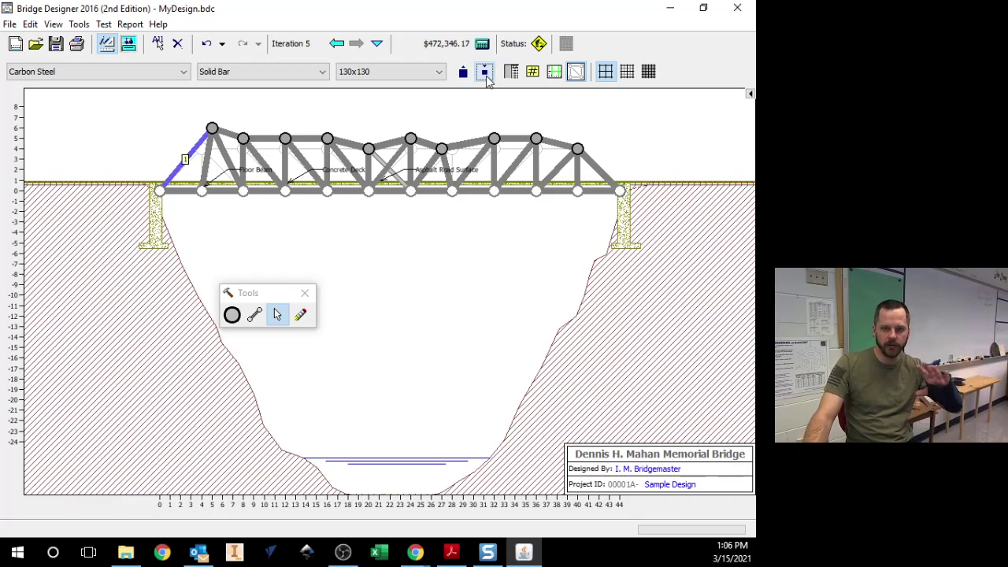
pyautogui.click(484, 72)
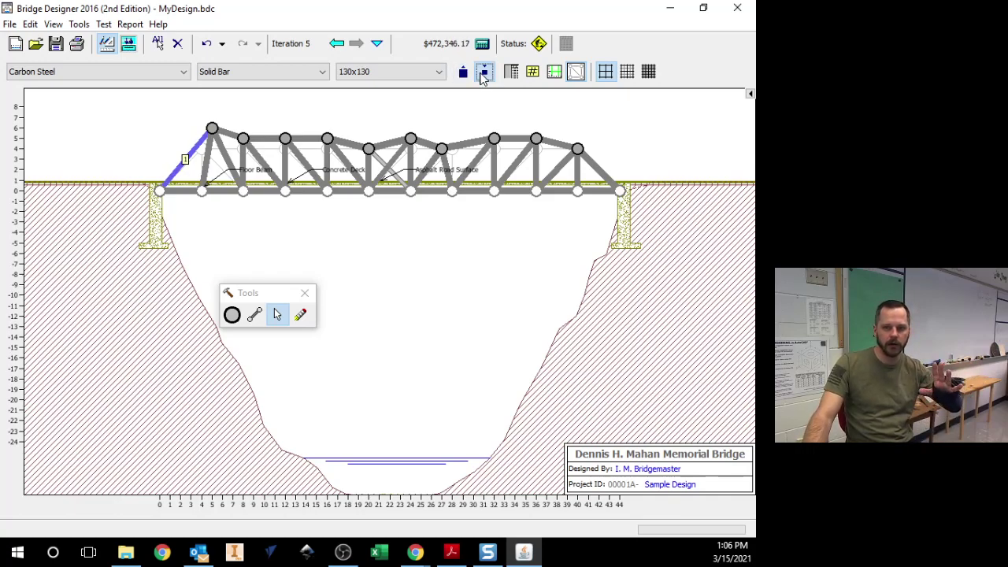
pyautogui.click(484, 73)
pyautogui.click(485, 73)
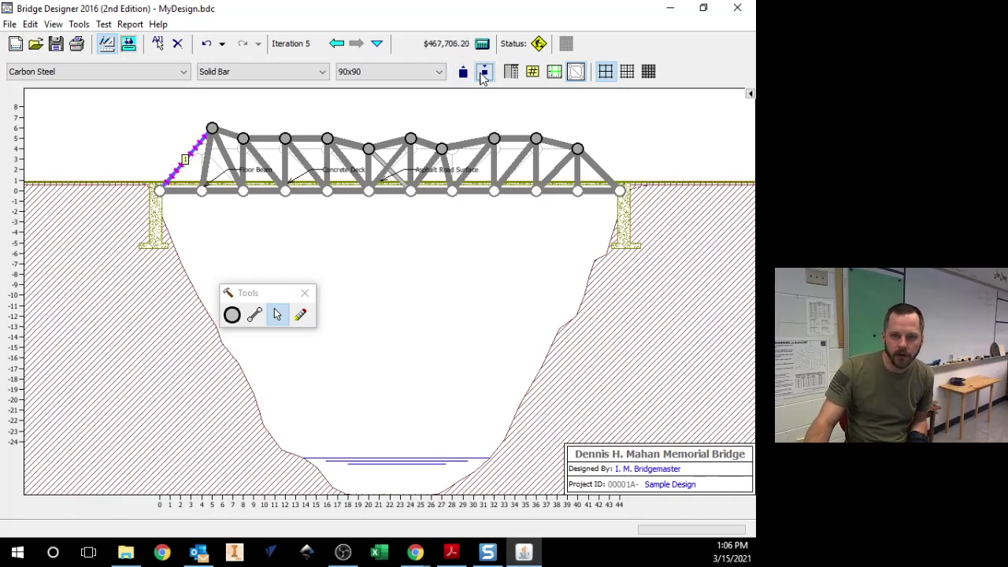